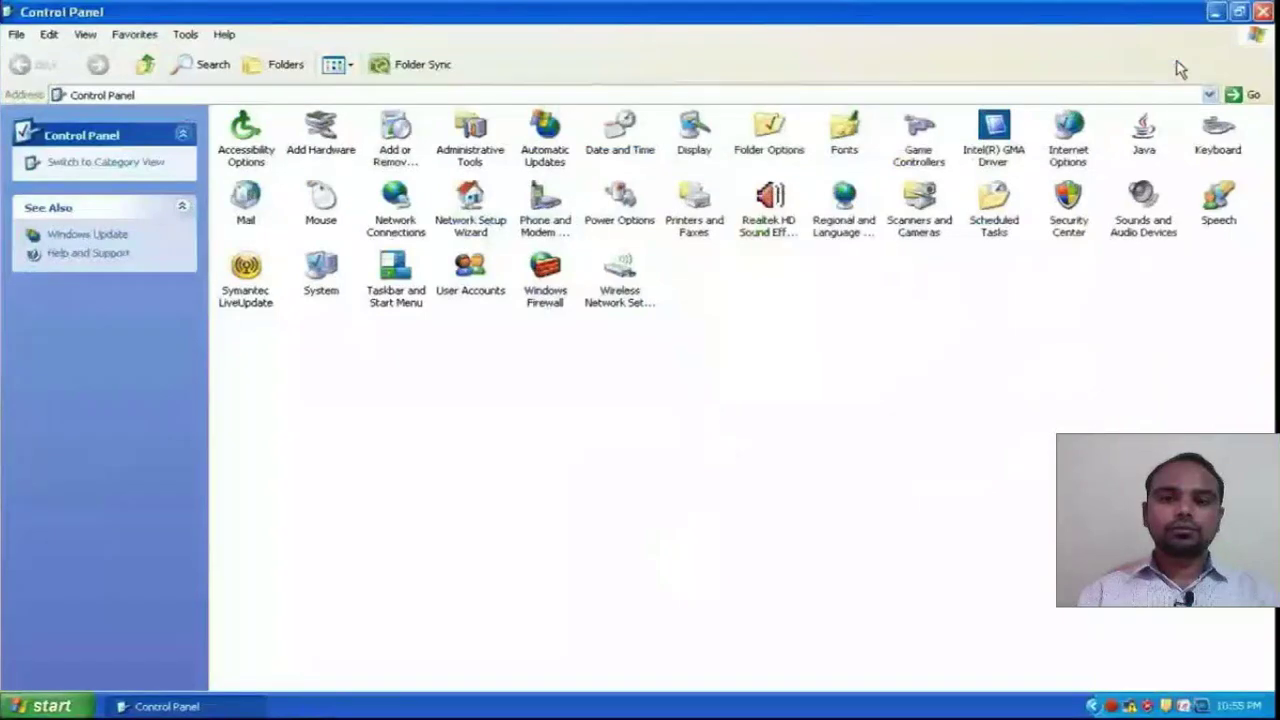
- Open the Network Connections folder from the Classic View Control Panel
{"action": "left_click", "coordinate": [403, 214]}
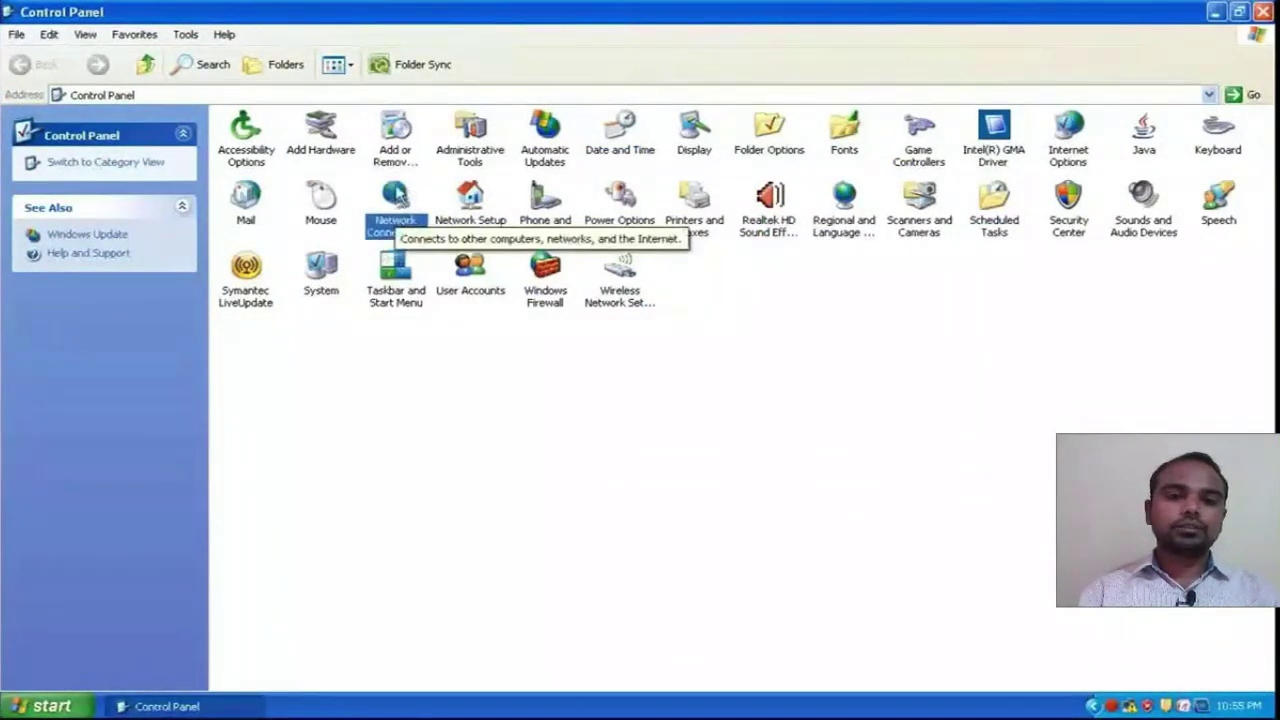
{"action": "double_click", "coordinate": [397, 193]}
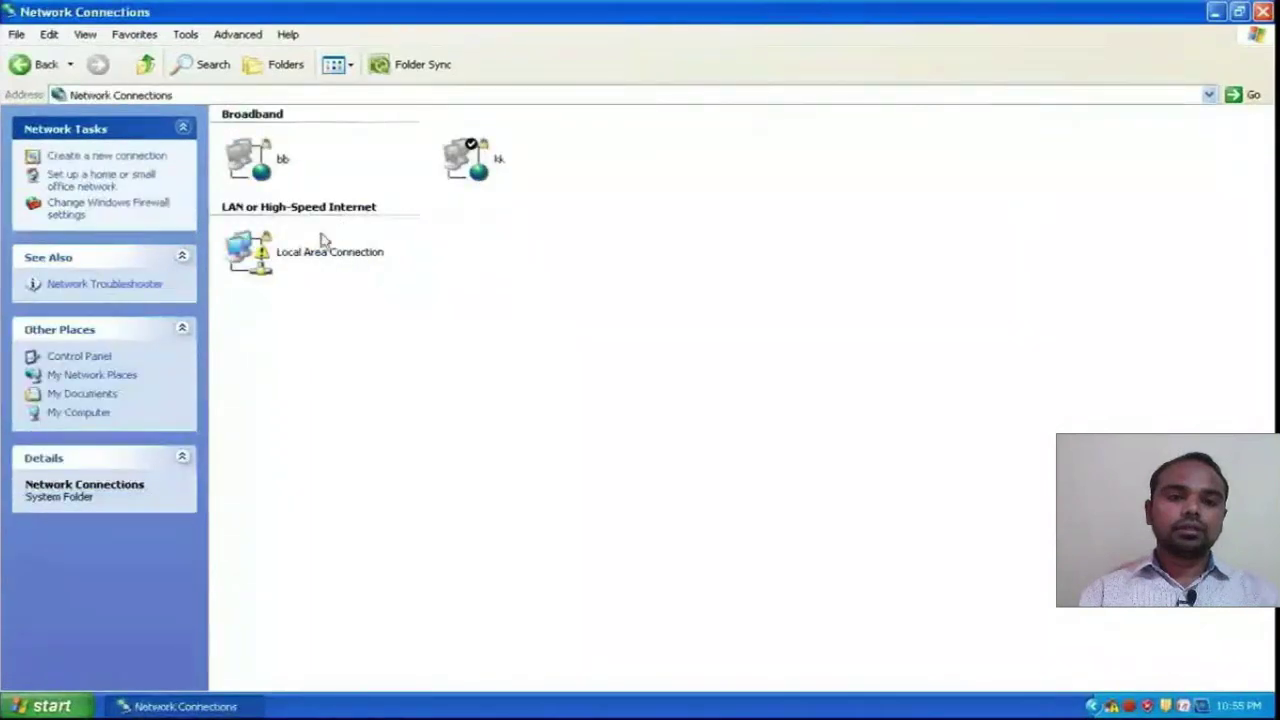
- Start a new Internet connection in the New Connection Wizard, set up manually
{"action": "left_click", "coordinate": [125, 158]}
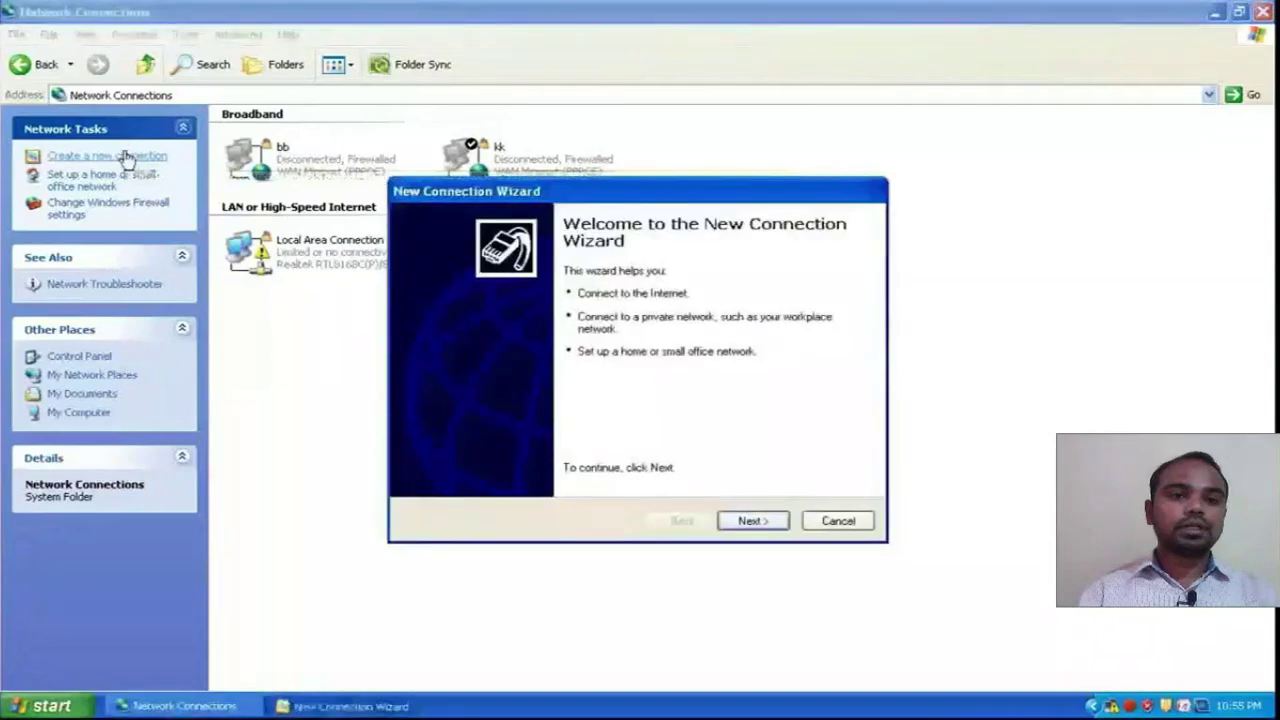
{"action": "left_click_drag", "start_coordinate": [714, 200], "coordinate": [600, 131]}
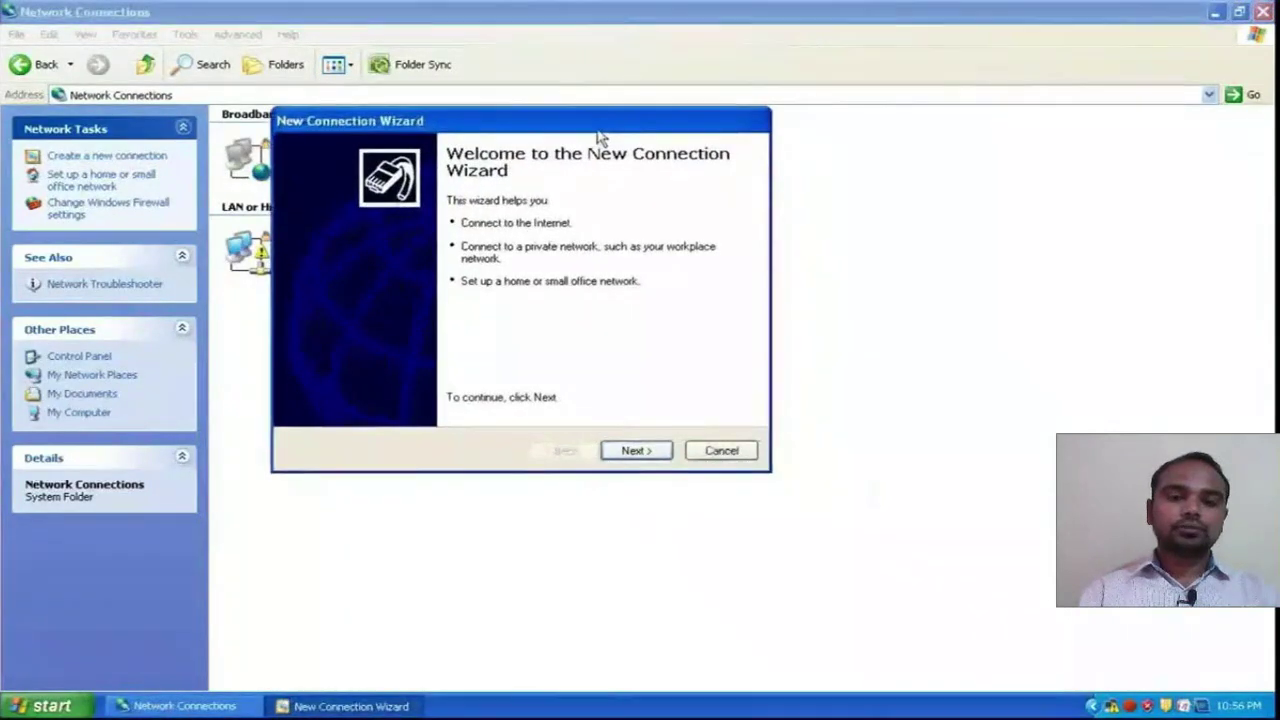
{"action": "left_click", "coordinate": [636, 450]}
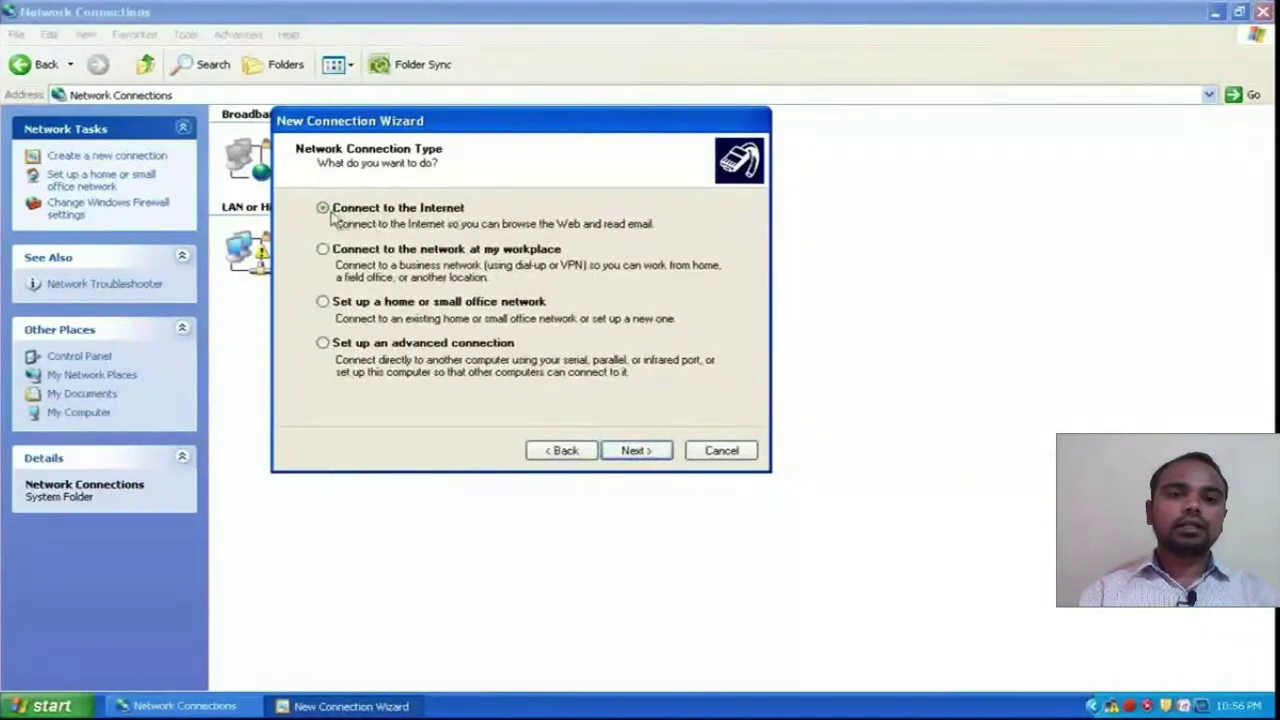
{"action": "left_click", "coordinate": [636, 452]}
{"action": "left_click", "coordinate": [342, 253]}
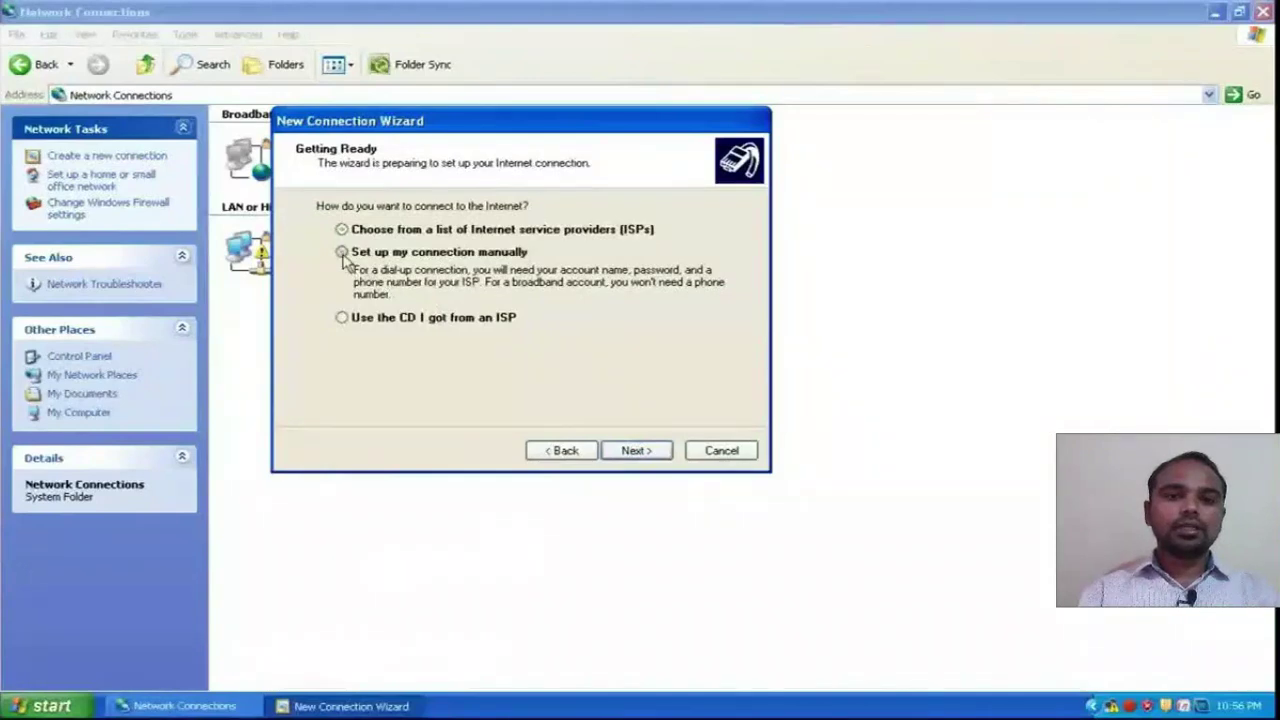
{"action": "left_click", "coordinate": [642, 452]}
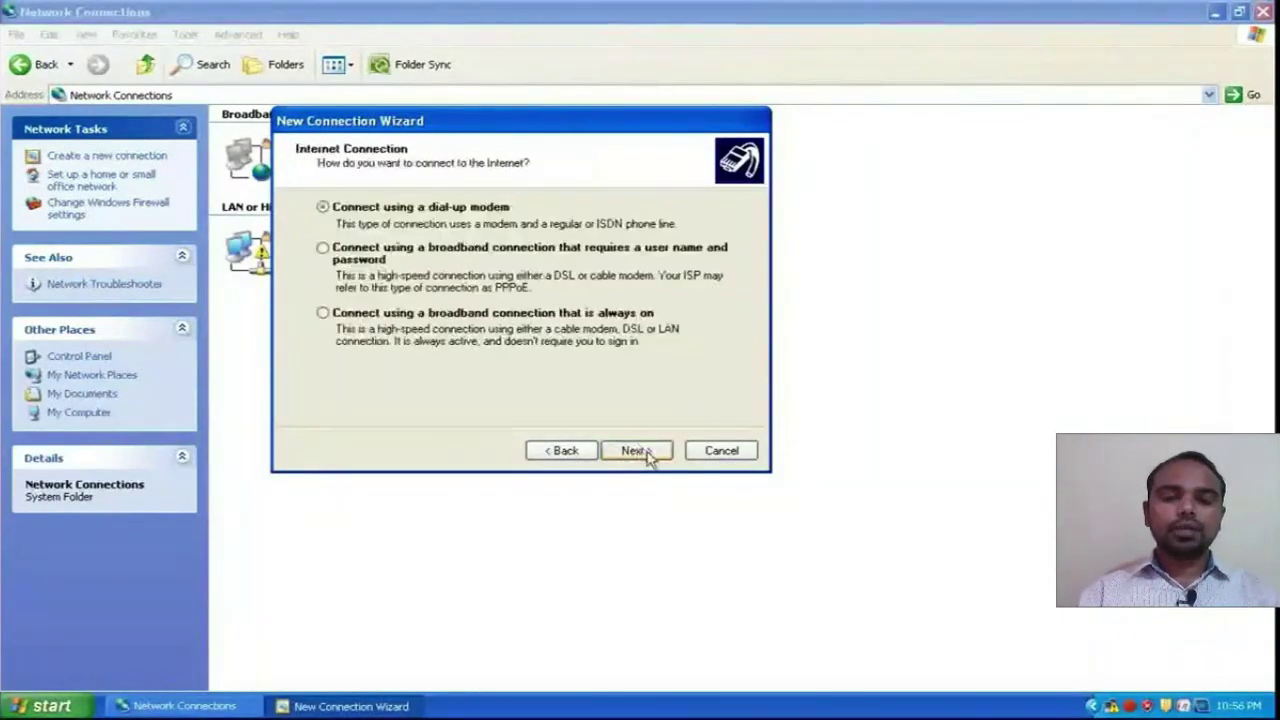
- Choose broadband requiring user name and password and name it 'myconnection'
{"action": "left_click", "coordinate": [324, 249]}
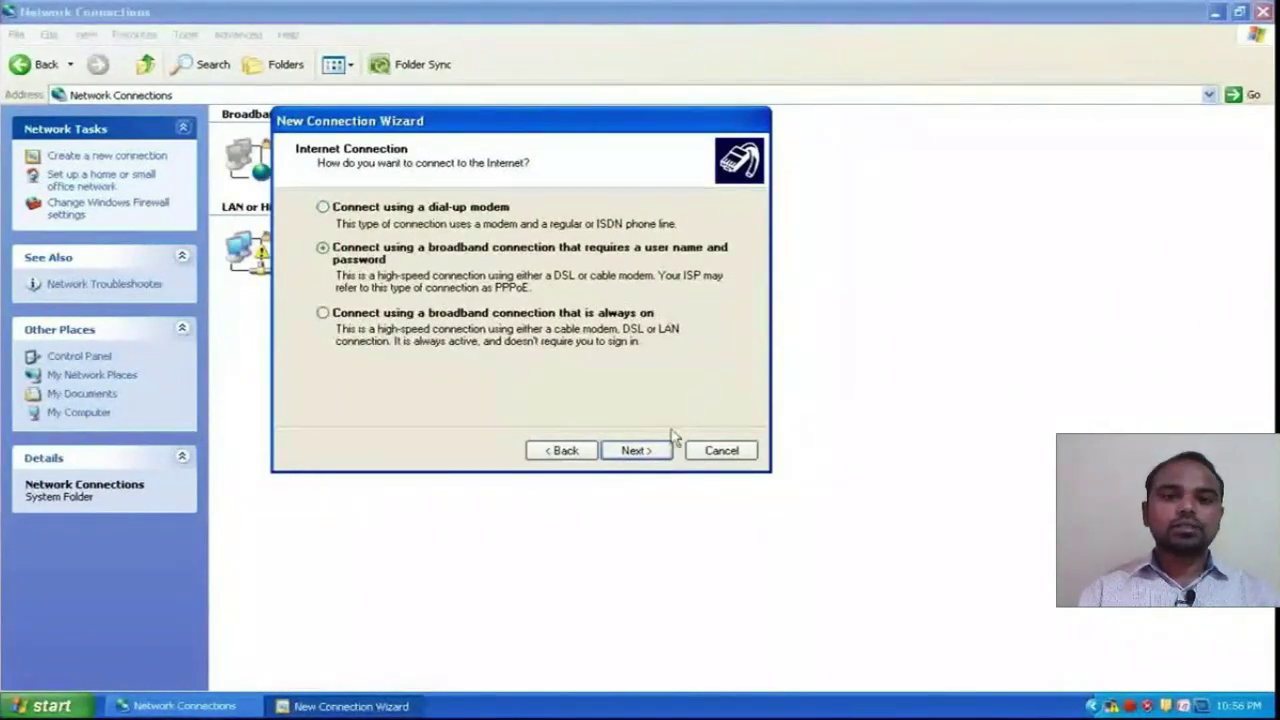
{"action": "left_click", "coordinate": [634, 451]}
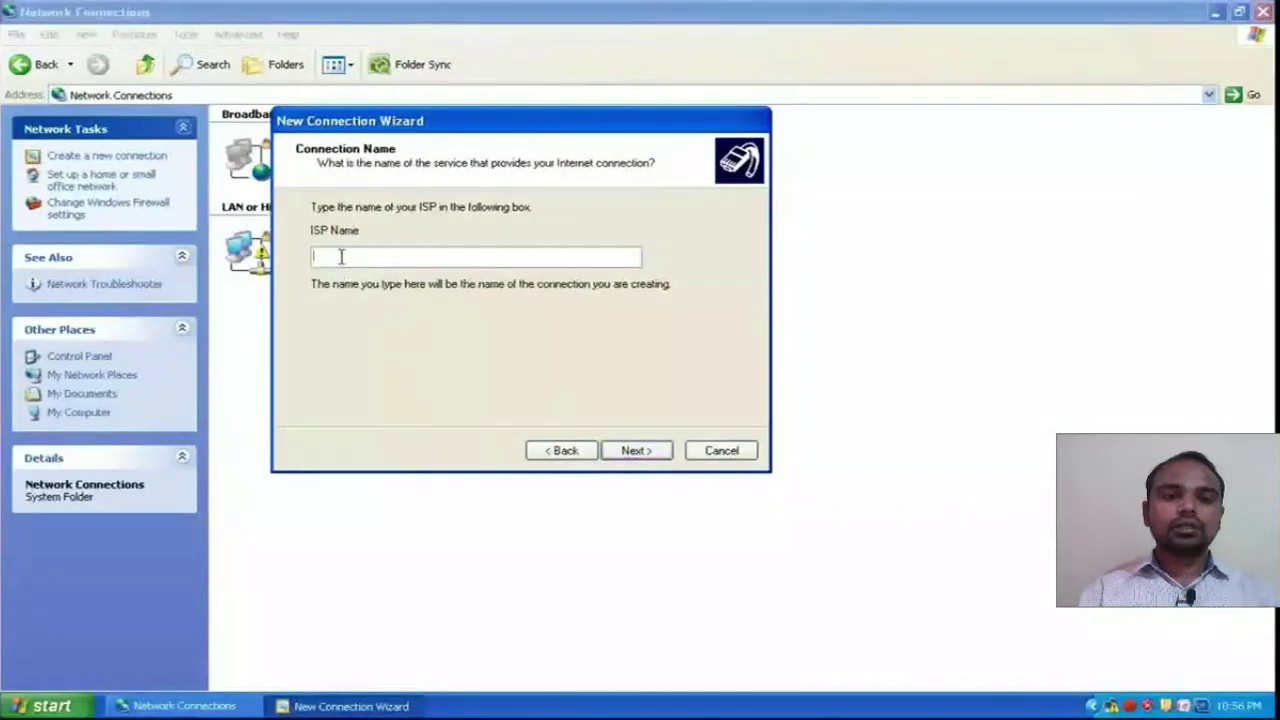
{"action": "type", "text": "my"}
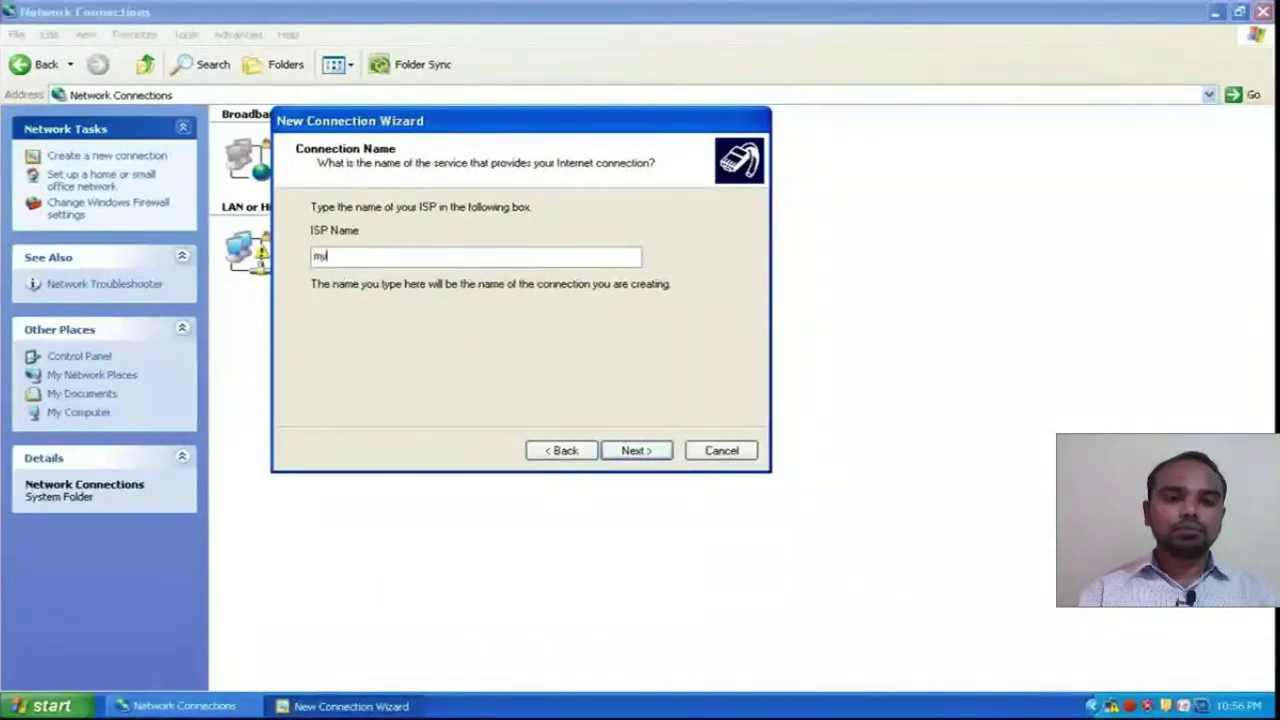
{"action": "type", "text": "connect"}
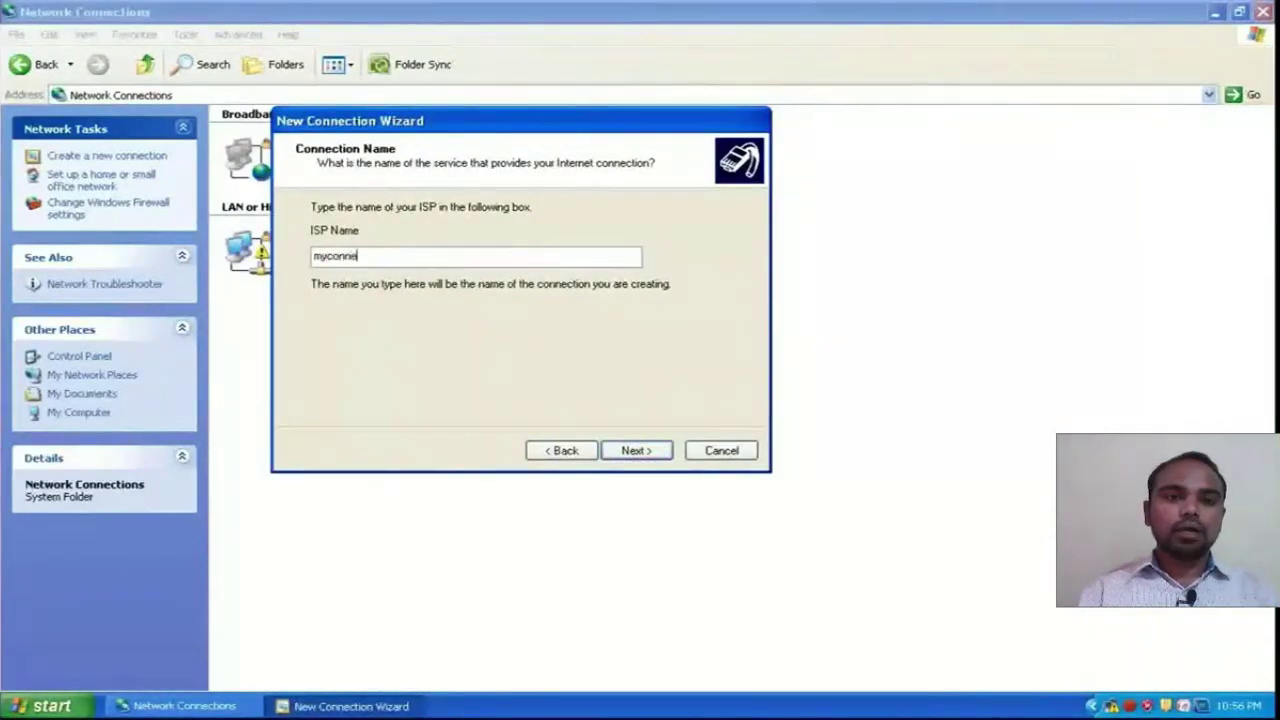
{"action": "type", "text": "ion"}
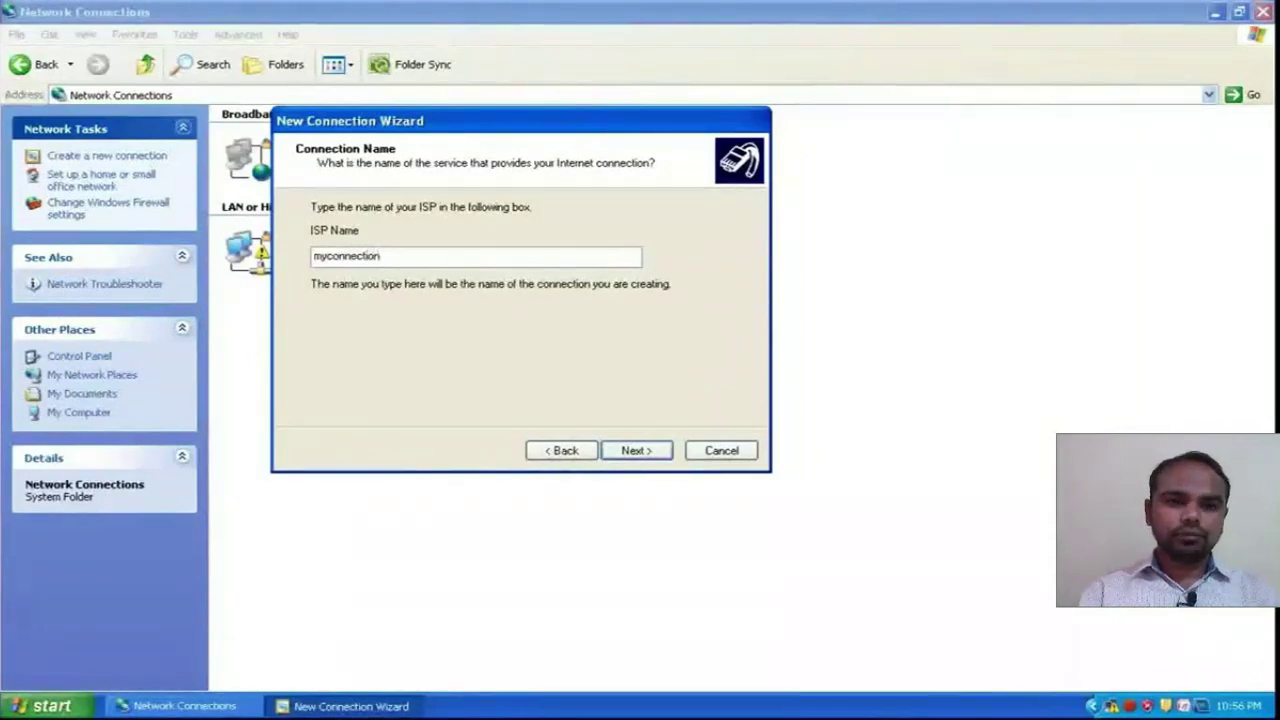
{"action": "left_click", "coordinate": [635, 452]}
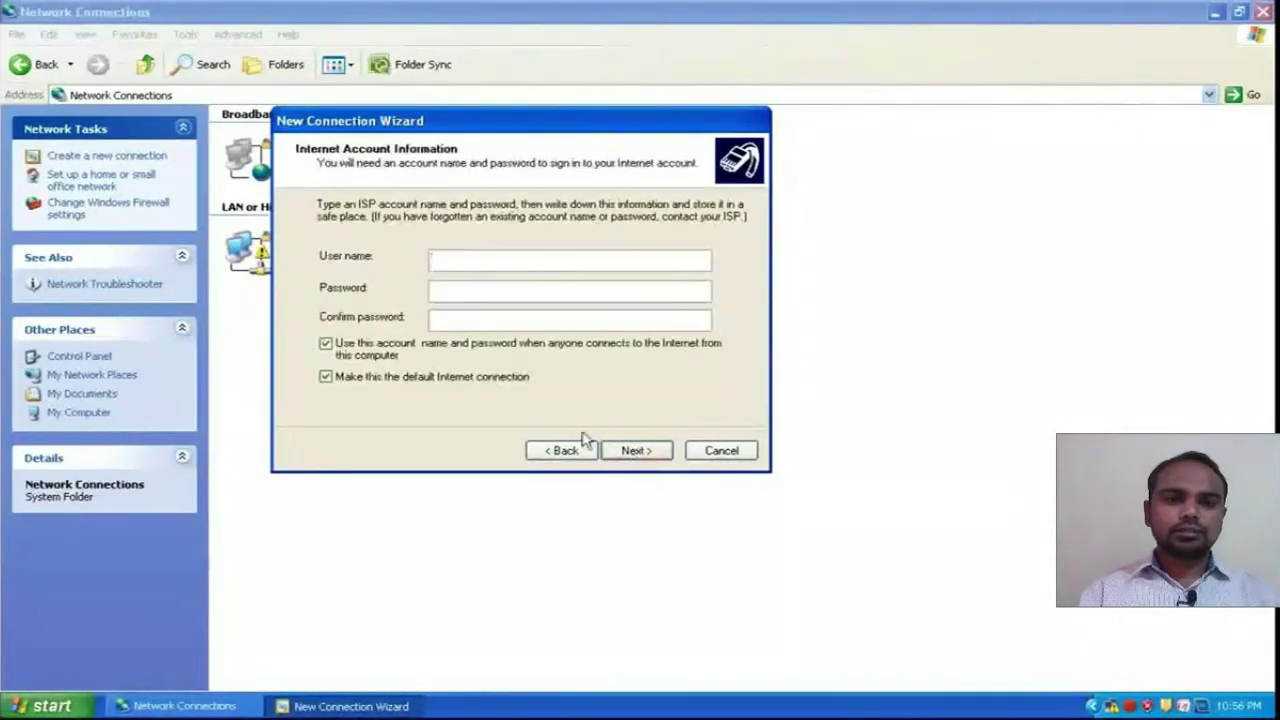
- Enter the ISP account user name, then type the password and its confirmation
{"action": "left_click", "coordinate": [443, 260]}
{"action": "type", "text": "enter"}
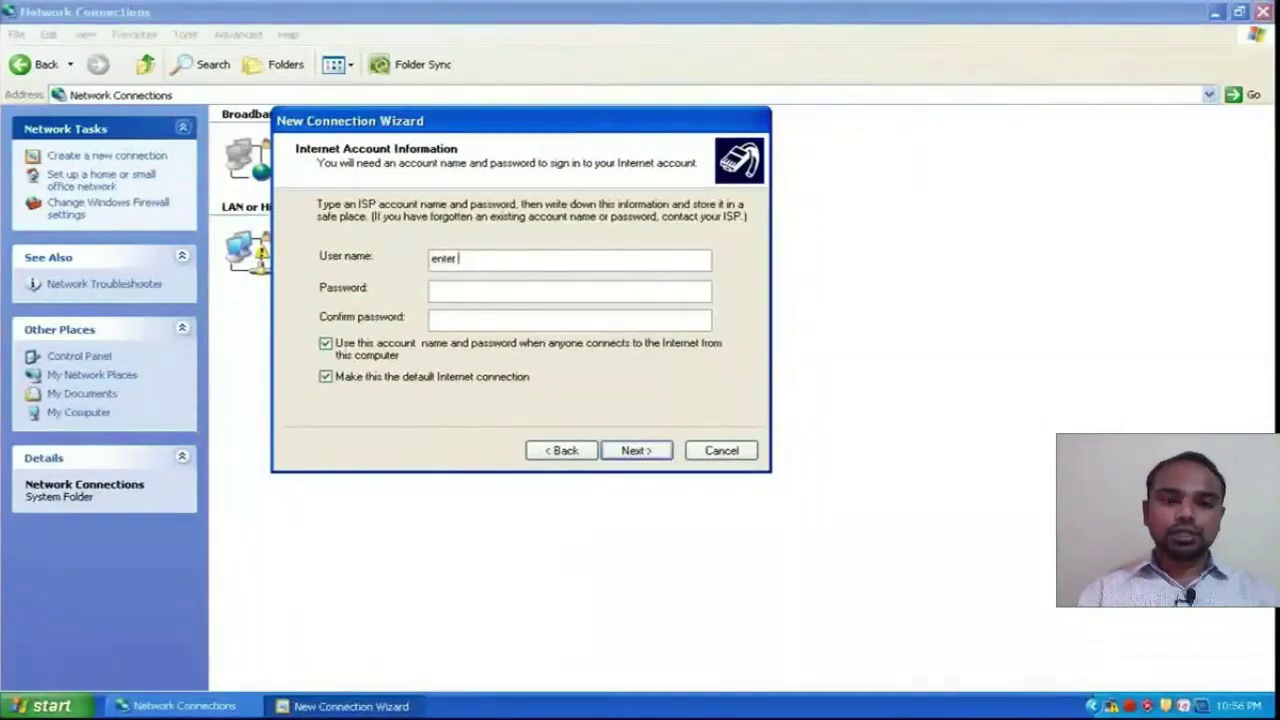
{"action": "type", "text": " user"}
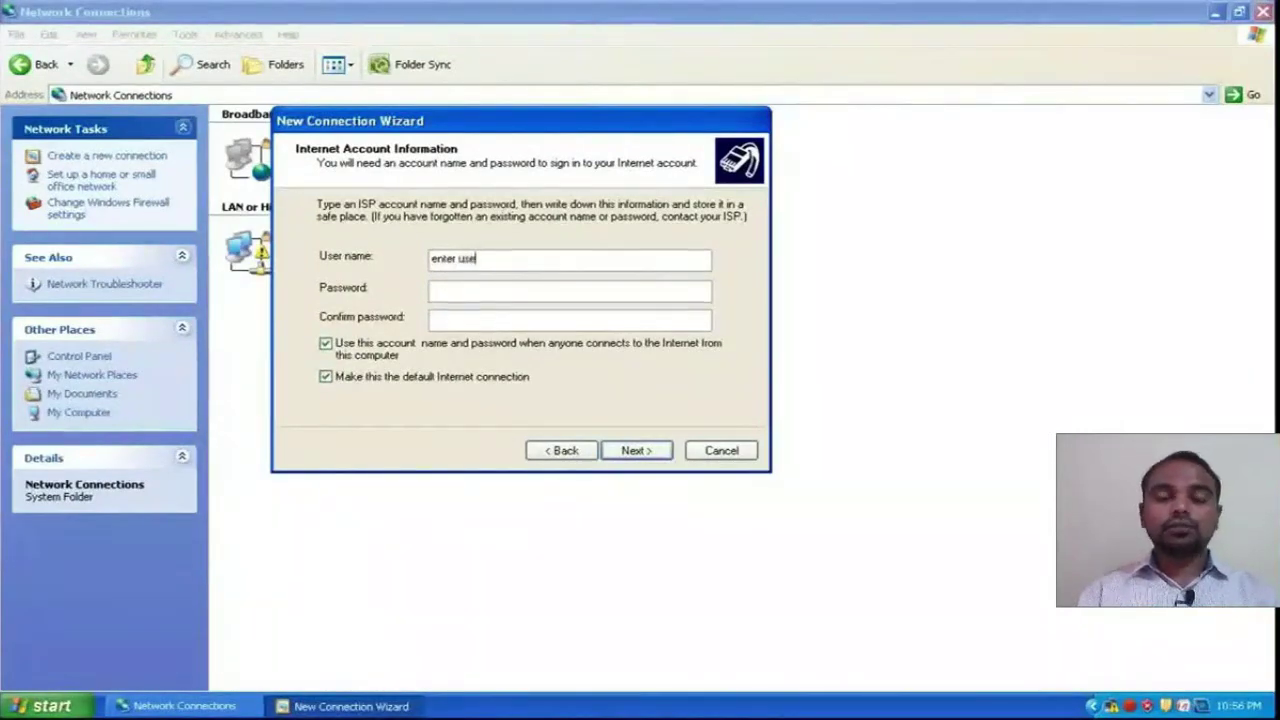
{"action": "type", "text": "name"}
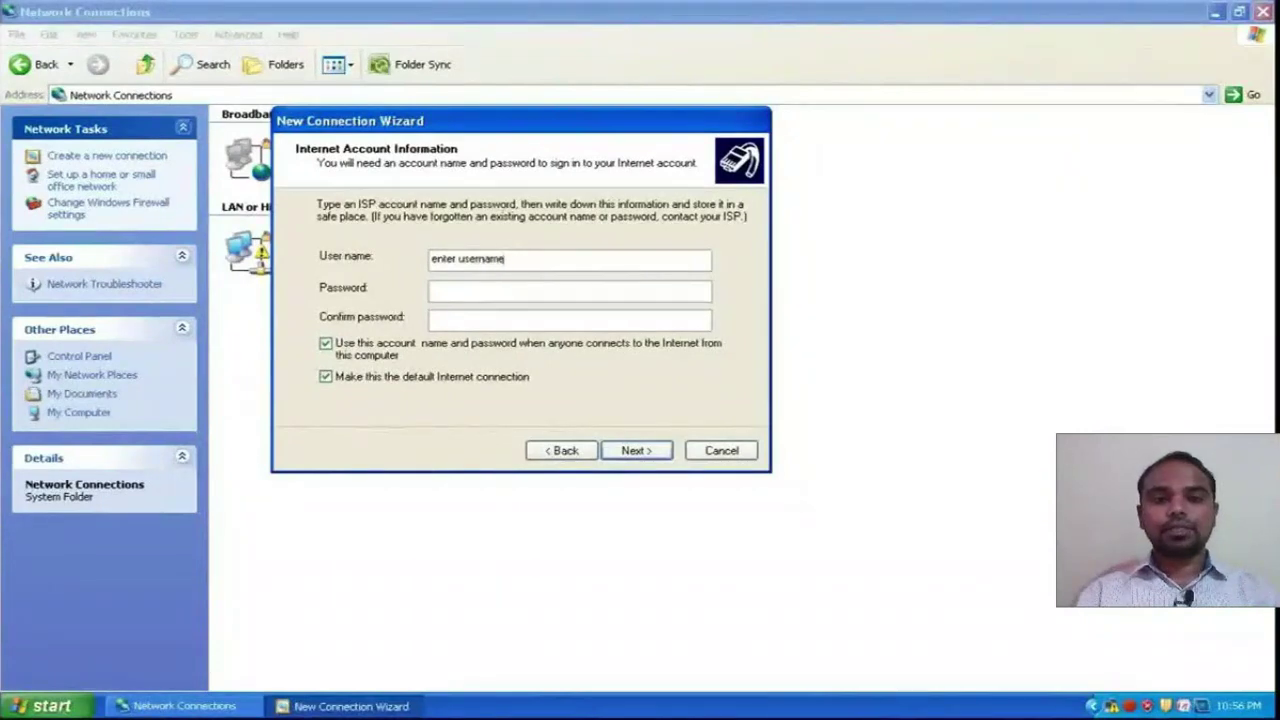
{"action": "type", "text": "/password pr"}
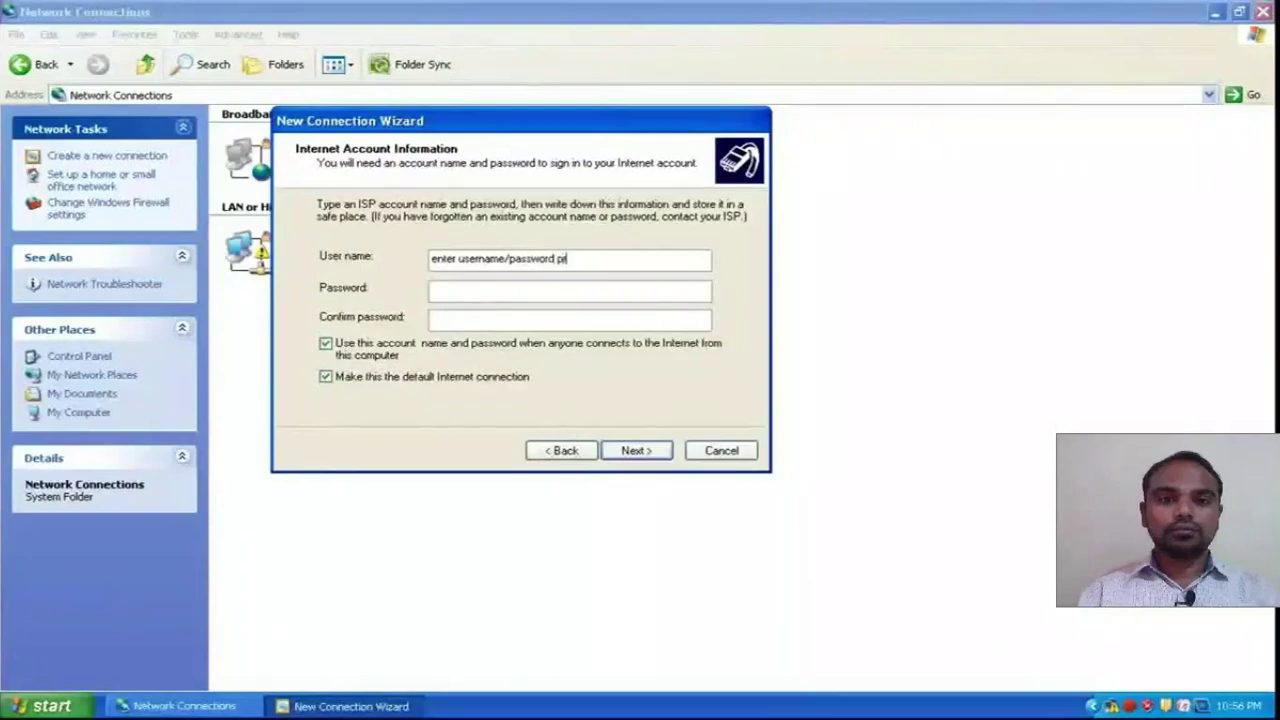
{"action": "type", "text": "ovided"}
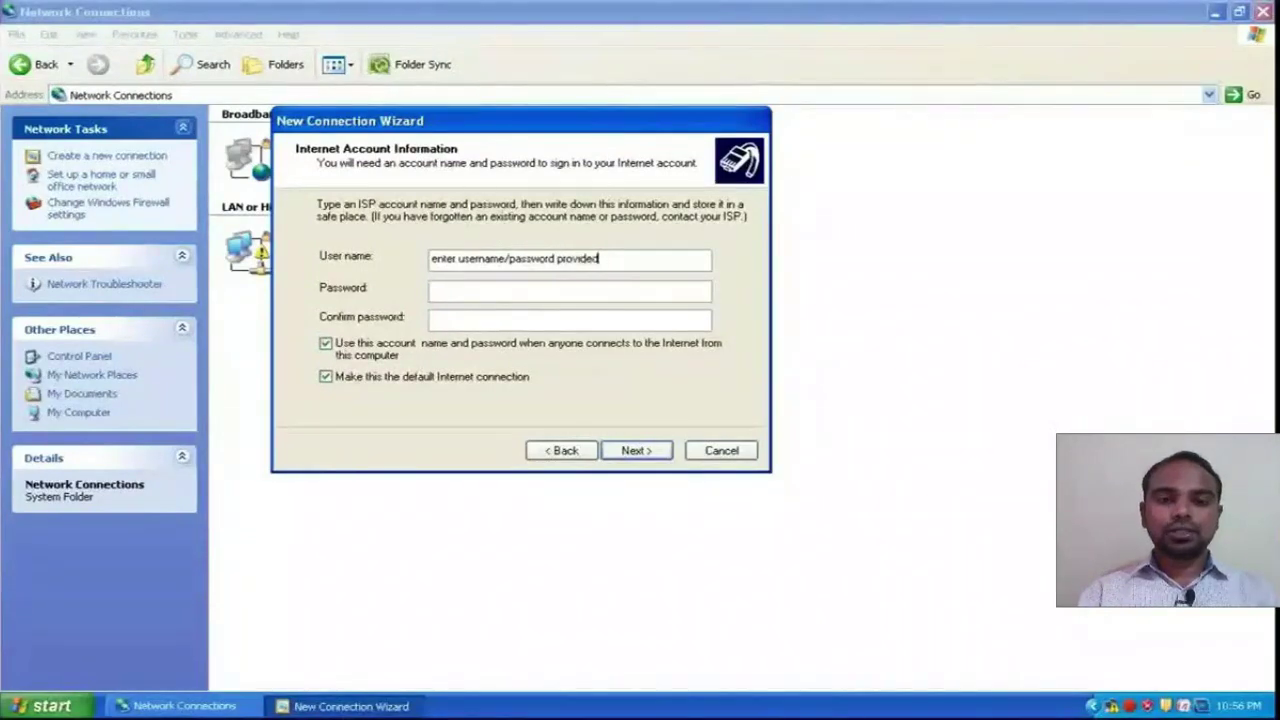
{"action": "type", "text": " by"}
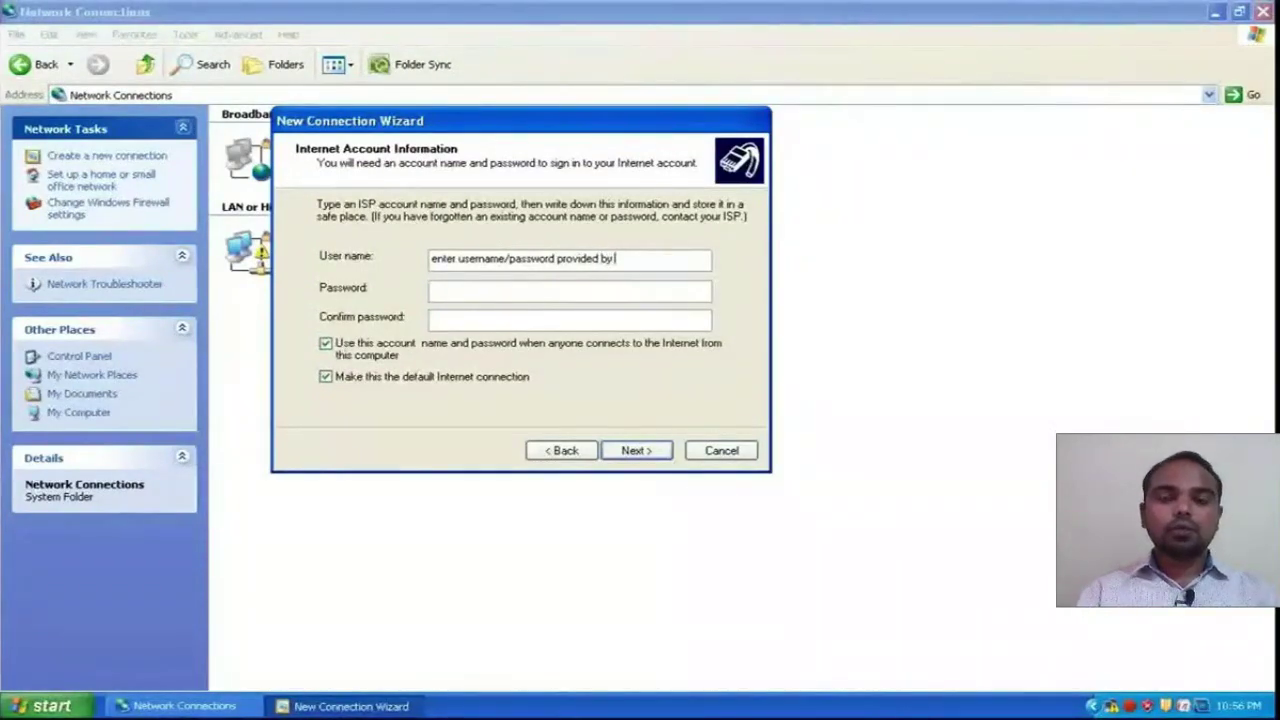
{"action": "type", "text": " you"}
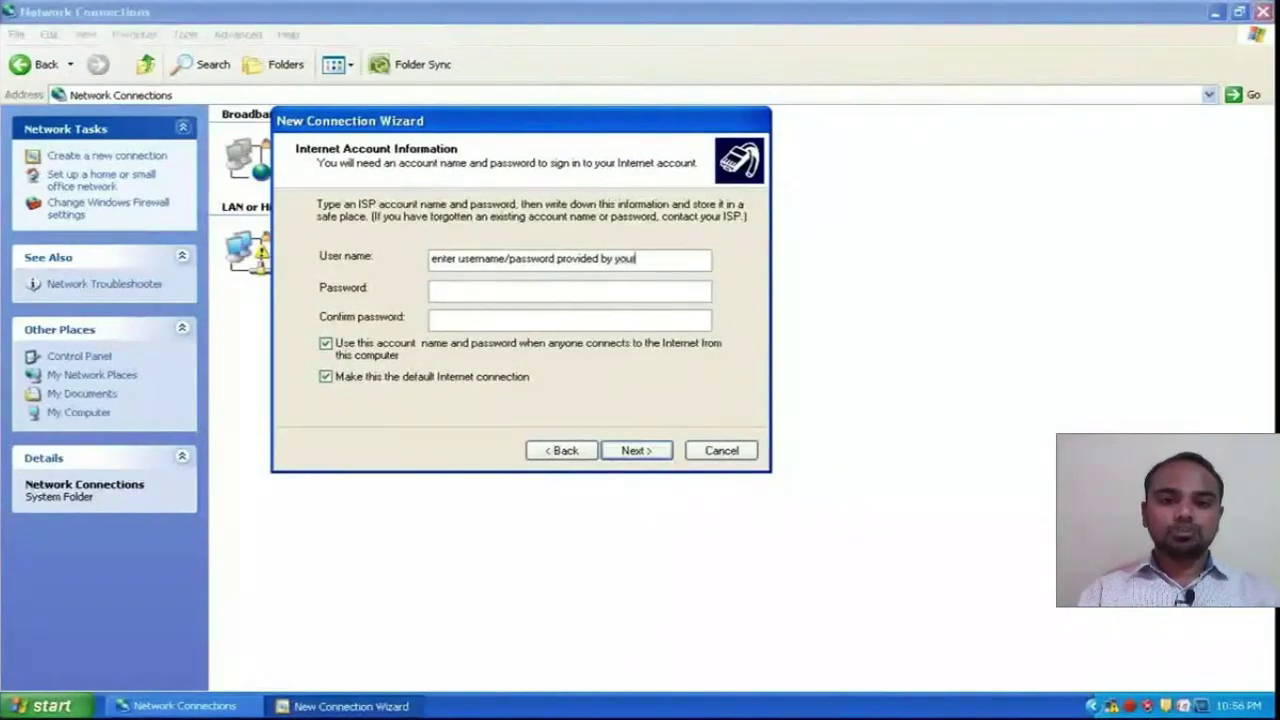
{"action": "type", "text": "r isp"}
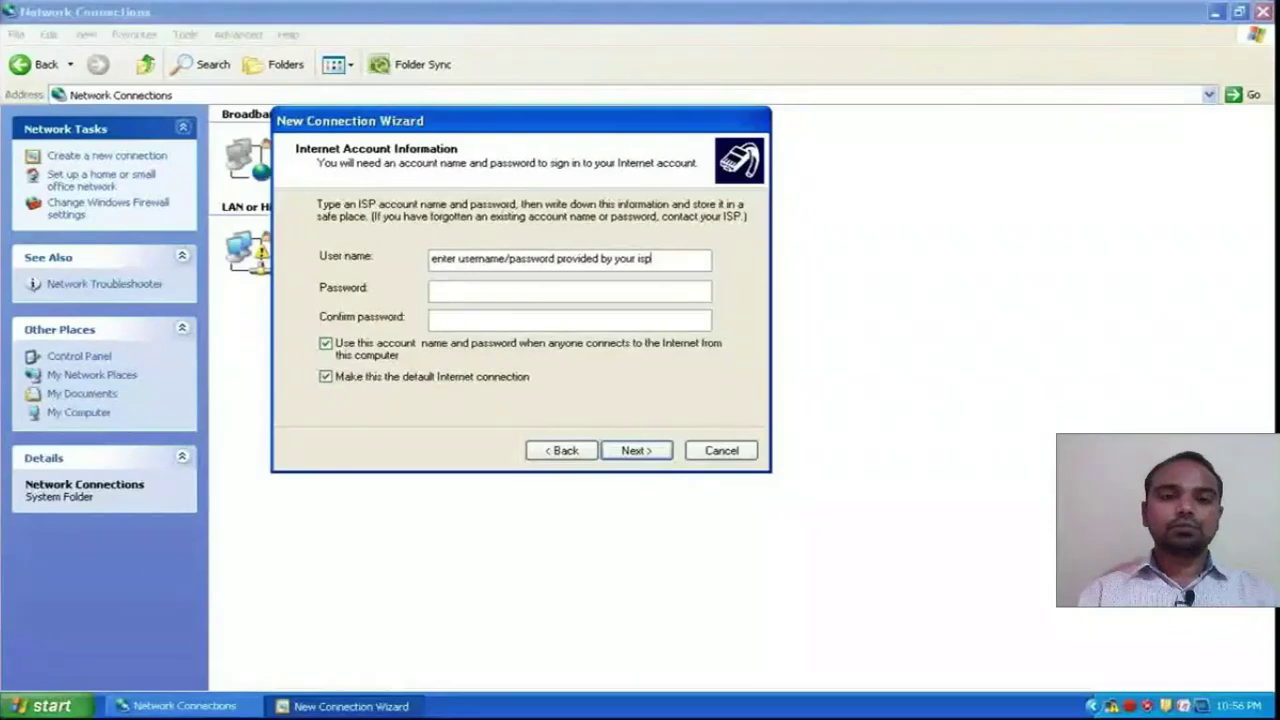
{"action": "key", "text": "BackSpace"}
{"action": "key", "text": "BackSpace"}
{"action": "key", "text": "BackSpace"}
{"action": "key", "text": "BackSpace"}
{"action": "key", "text": "BackSpace"}
{"action": "key", "text": "BackSpace"}
{"action": "key", "text": "BackSpace"}
{"action": "key", "text": "BackSpace"}
{"action": "key", "text": "BackSpace"}
{"action": "key", "text": "BackSpace"}
{"action": "key", "text": "BackSpace"}
{"action": "key", "text": "BackSpace"}
{"action": "key", "text": "BackSpace"}
{"action": "key", "text": "BackSpace"}
{"action": "key", "text": "BackSpace"}
{"action": "key", "text": "BackSpace"}
{"action": "key", "text": "BackSpace"}
{"action": "key", "text": "BackSpace"}
{"action": "key", "text": "BackSpace"}
{"action": "key", "text": "BackSpace"}
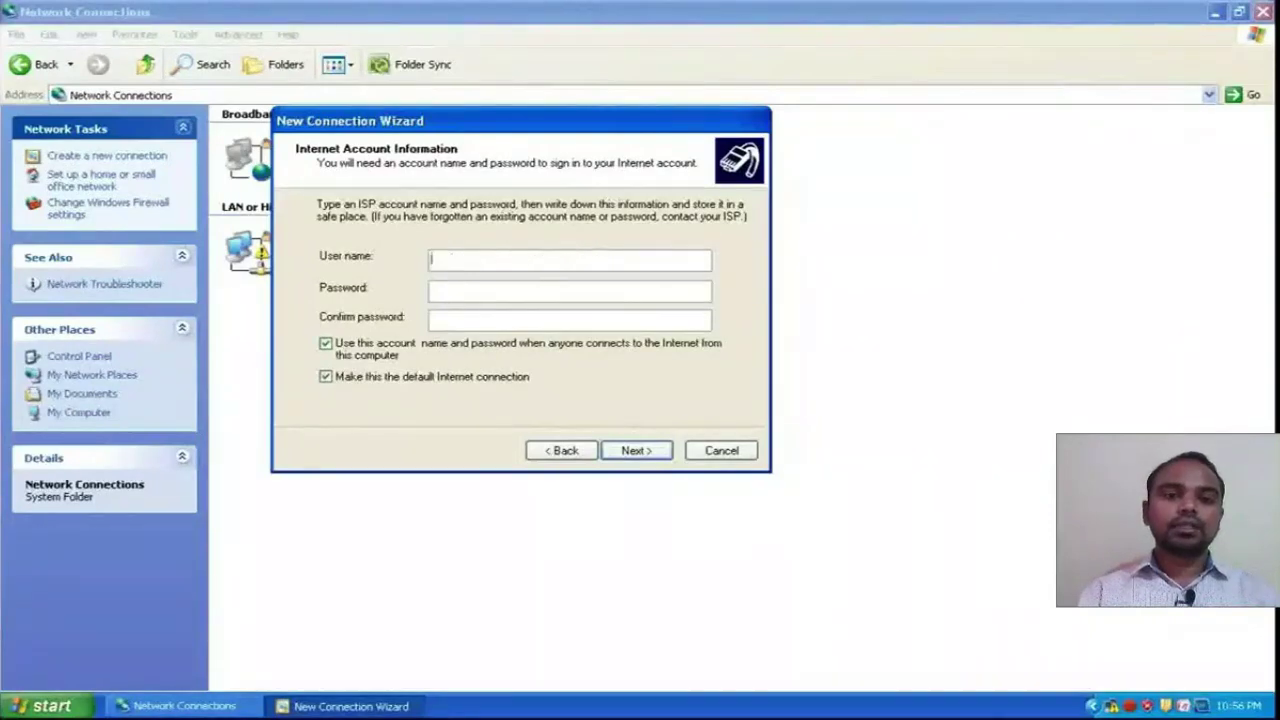
{"action": "type", "text": "username"}
{"action": "key", "text": "Tab"}
{"action": "type", "text": "pas"}
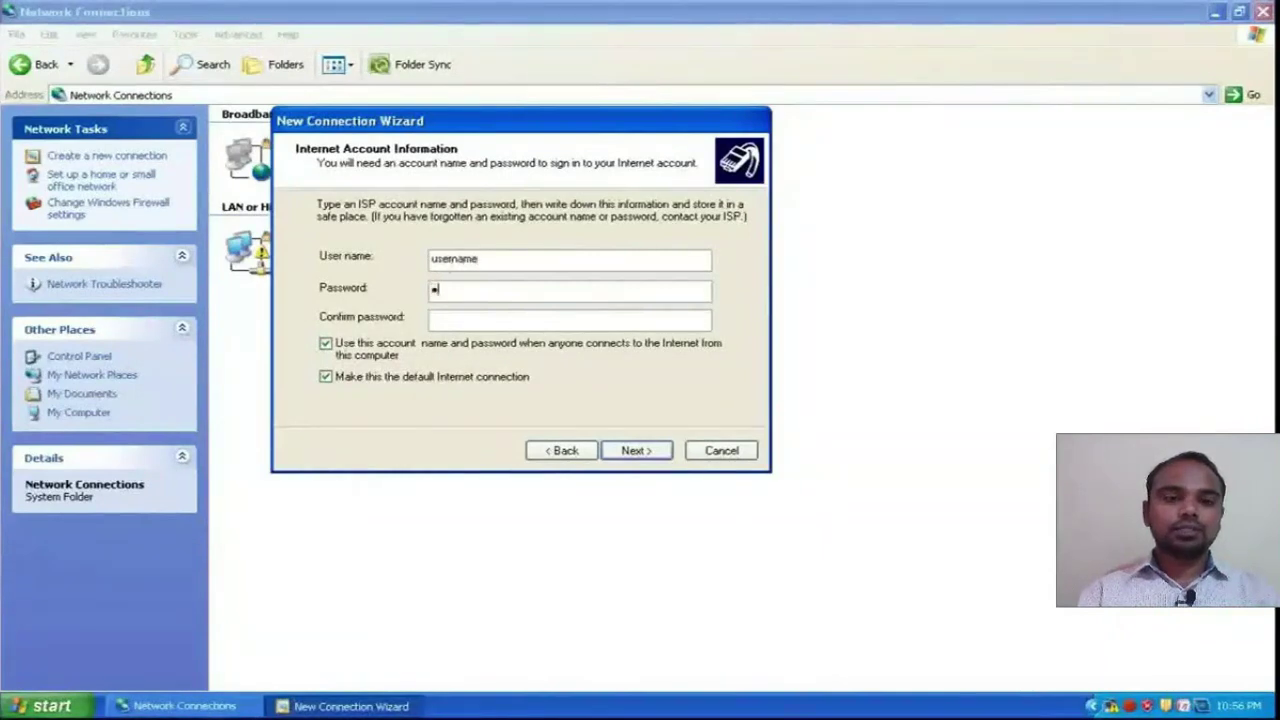
{"action": "type", "text": "swo"}
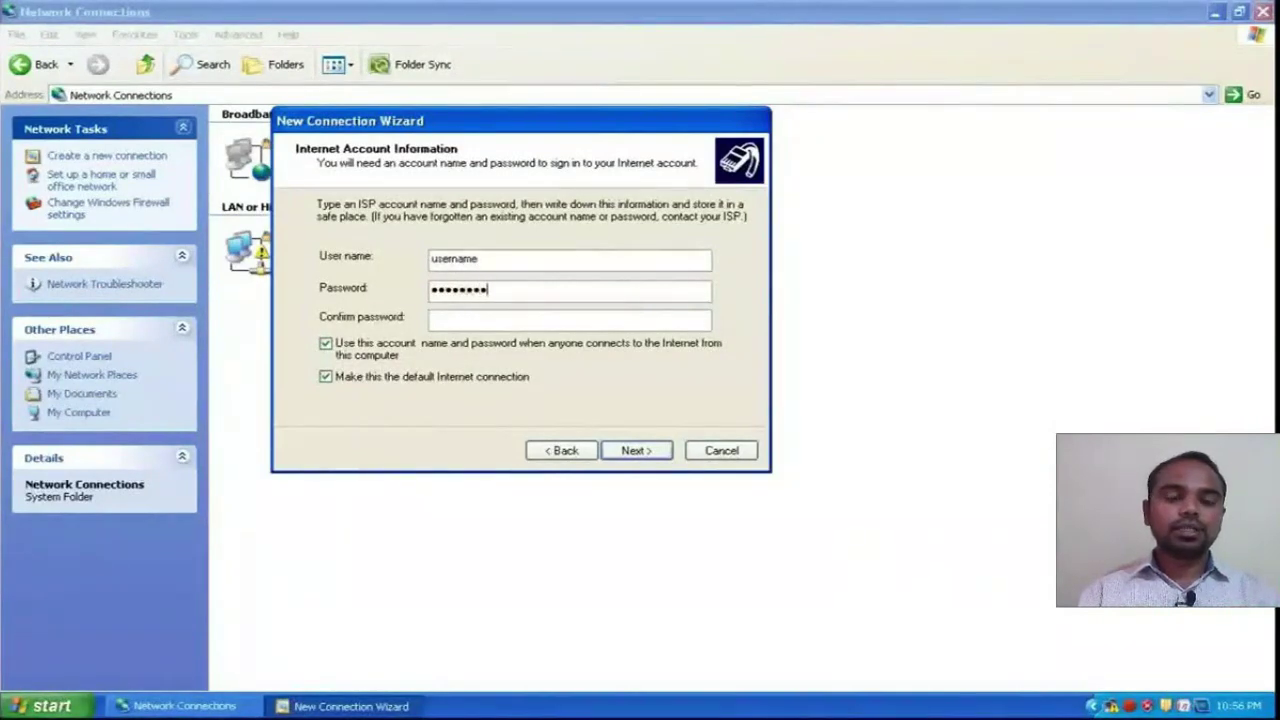
{"action": "key", "text": "Tab"}
{"action": "type", "text": "password"}
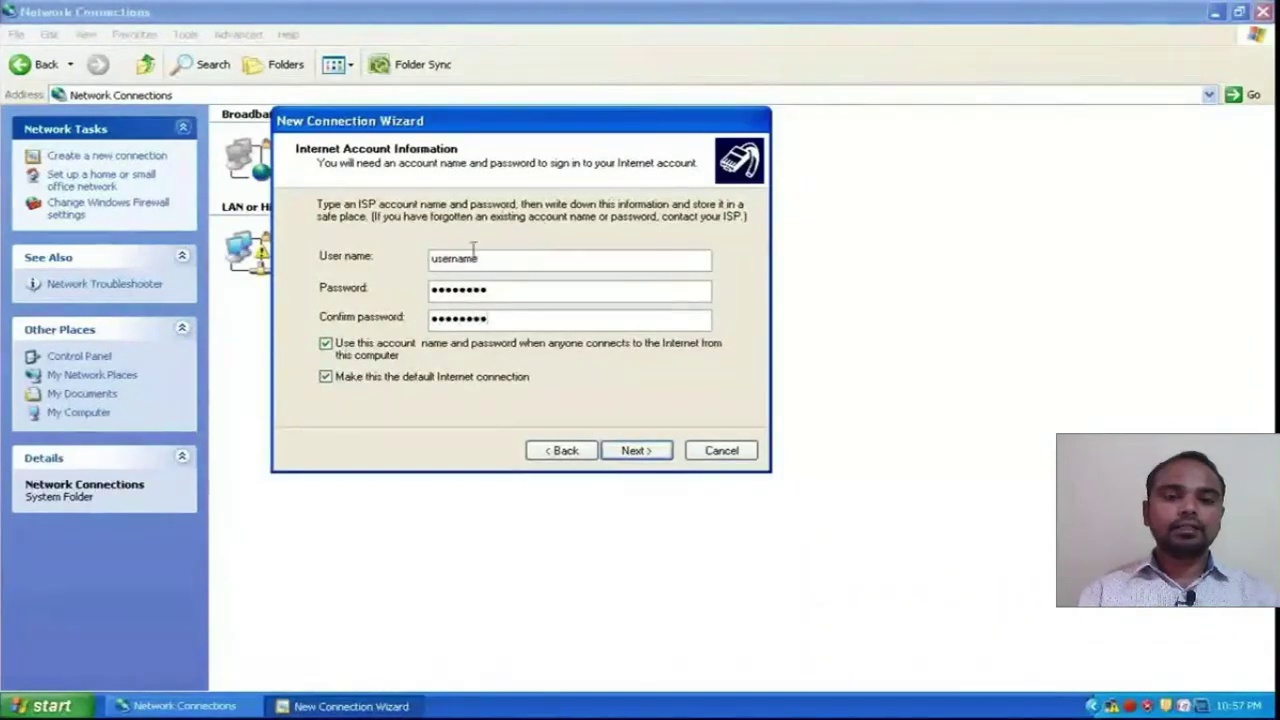
- Finish creating myconnection with a desktop shortcut added
{"action": "left_click", "coordinate": [633, 451]}
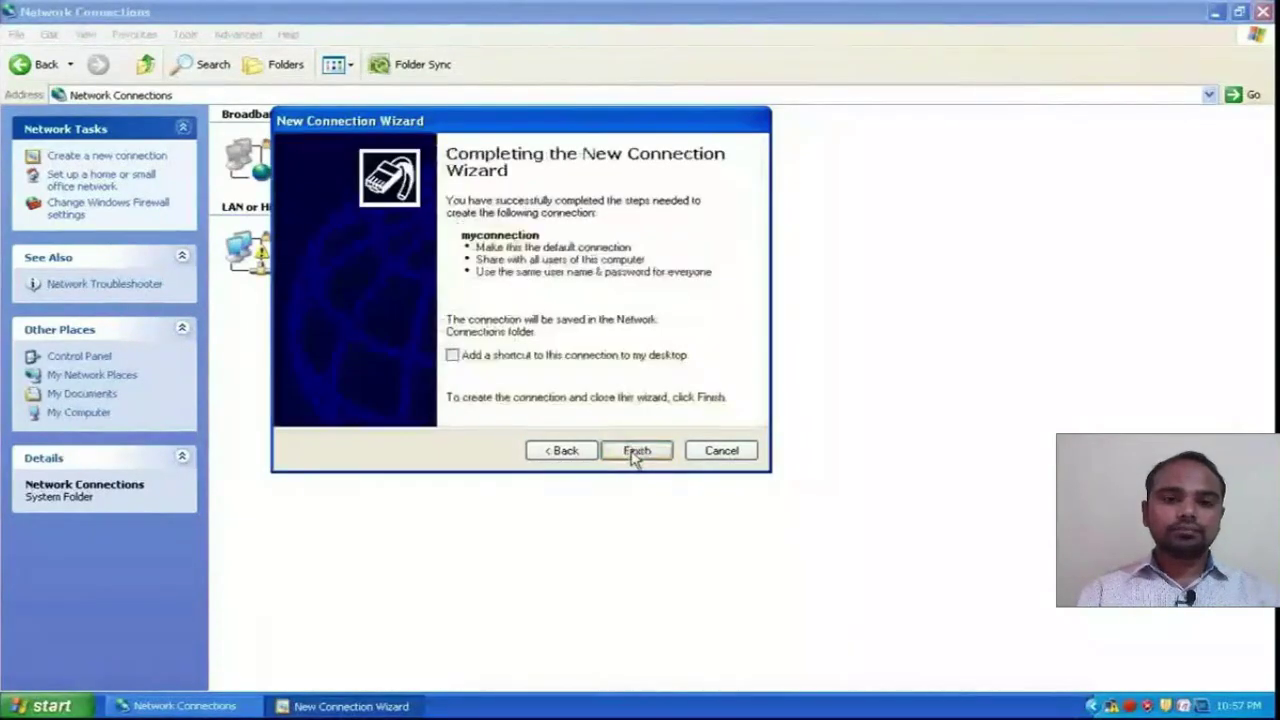
{"action": "left_click", "coordinate": [454, 357]}
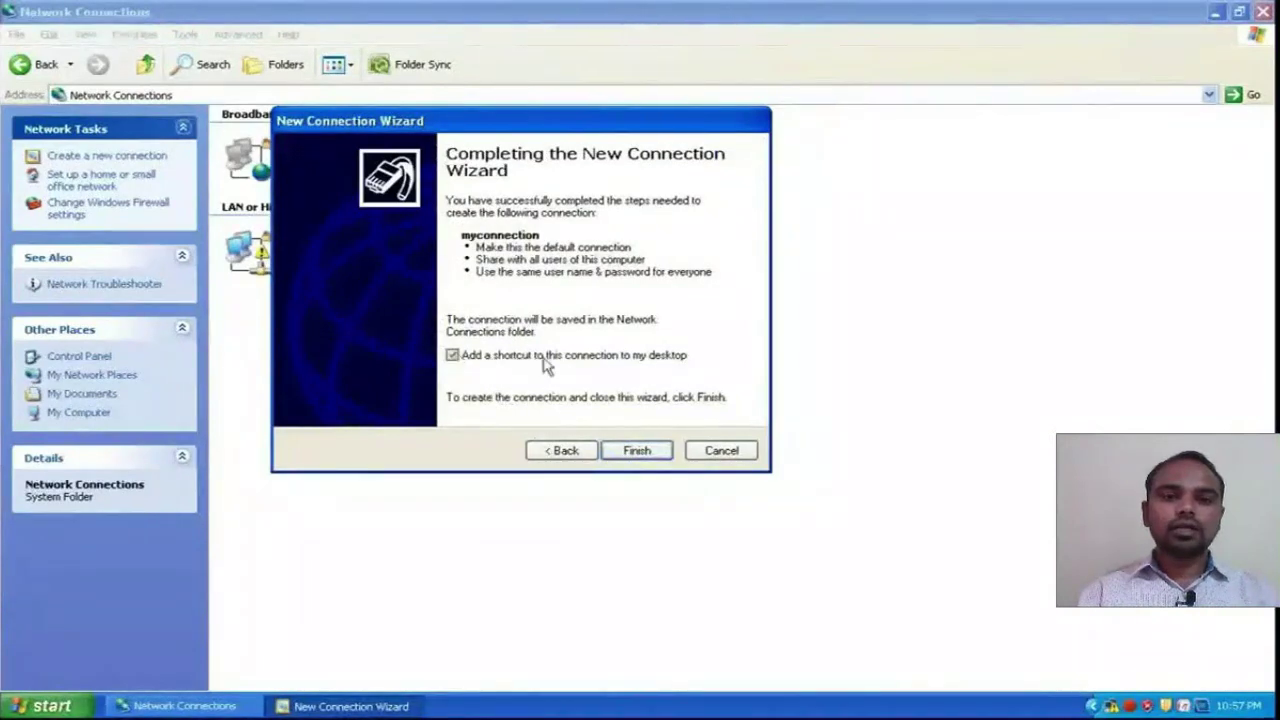
{"action": "left_click", "coordinate": [637, 451]}
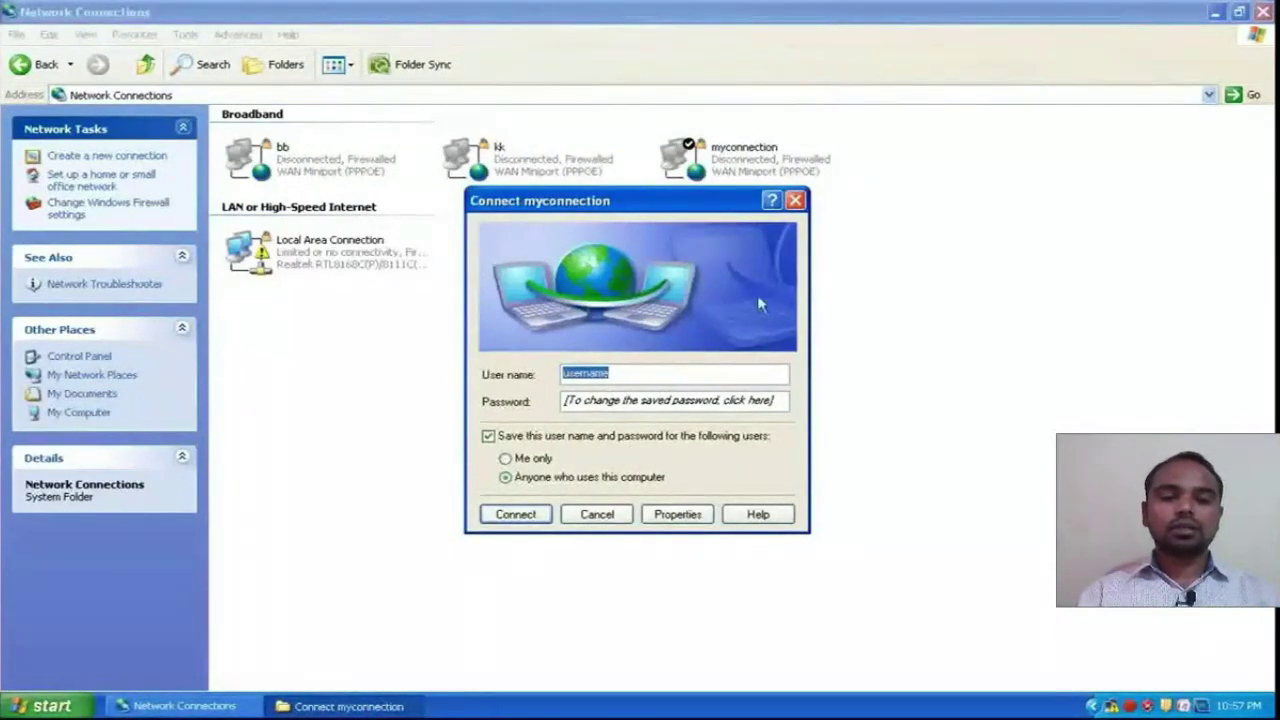
- Clear the user name in myconnection's connect dialog, dial, then cancel the attempt
{"action": "left_click_drag", "start_coordinate": [682, 210], "coordinate": [548, 140]}
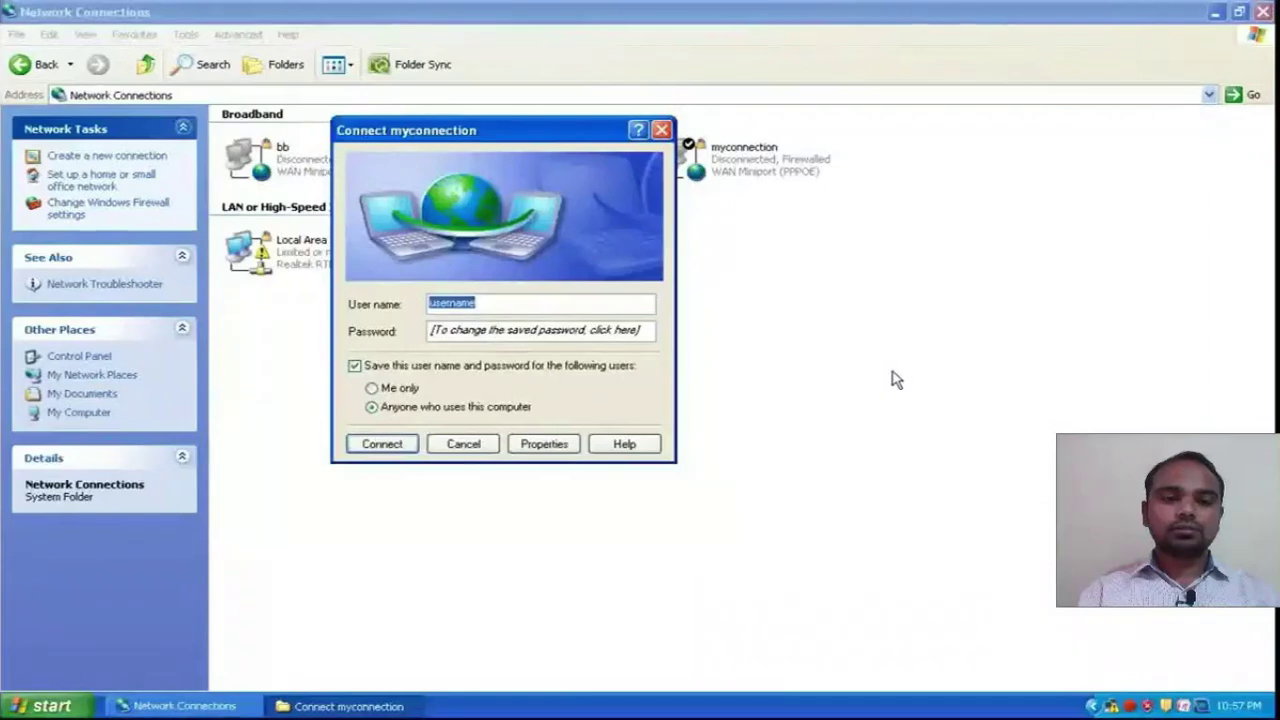
{"action": "key", "text": "BackSpace"}
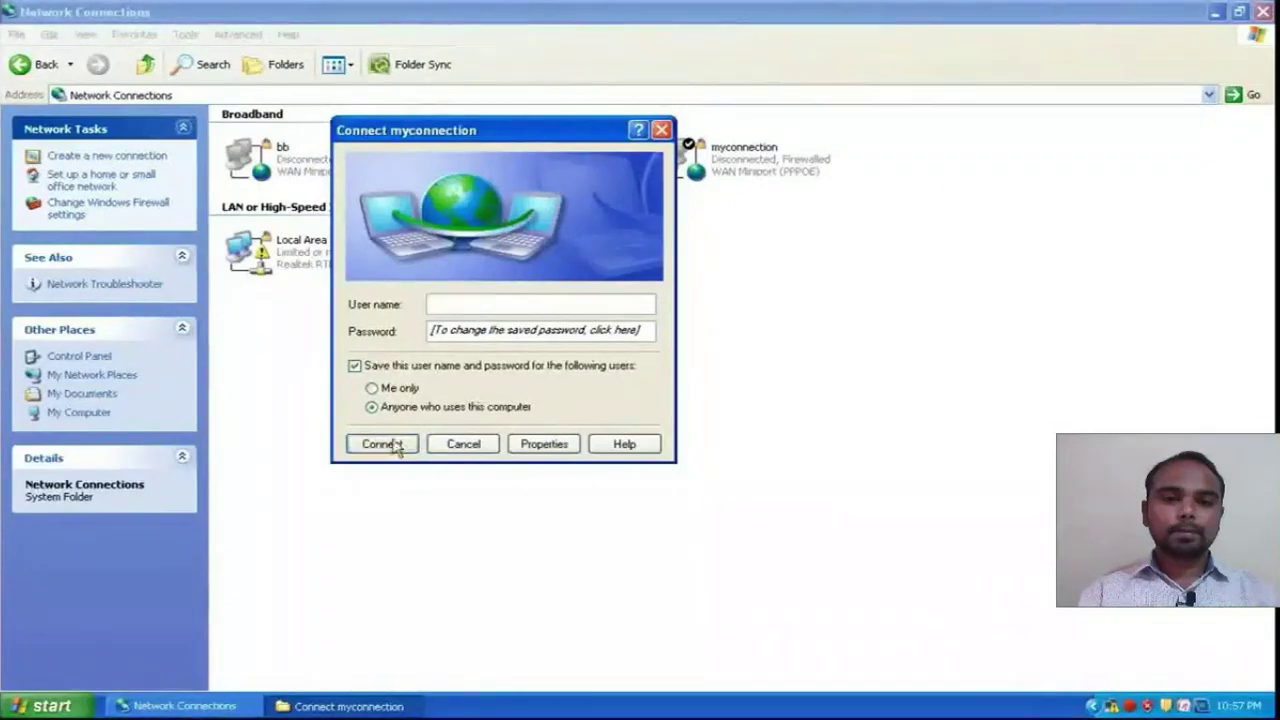
{"action": "left_click", "coordinate": [382, 444]}
{"action": "left_click", "coordinate": [664, 398]}
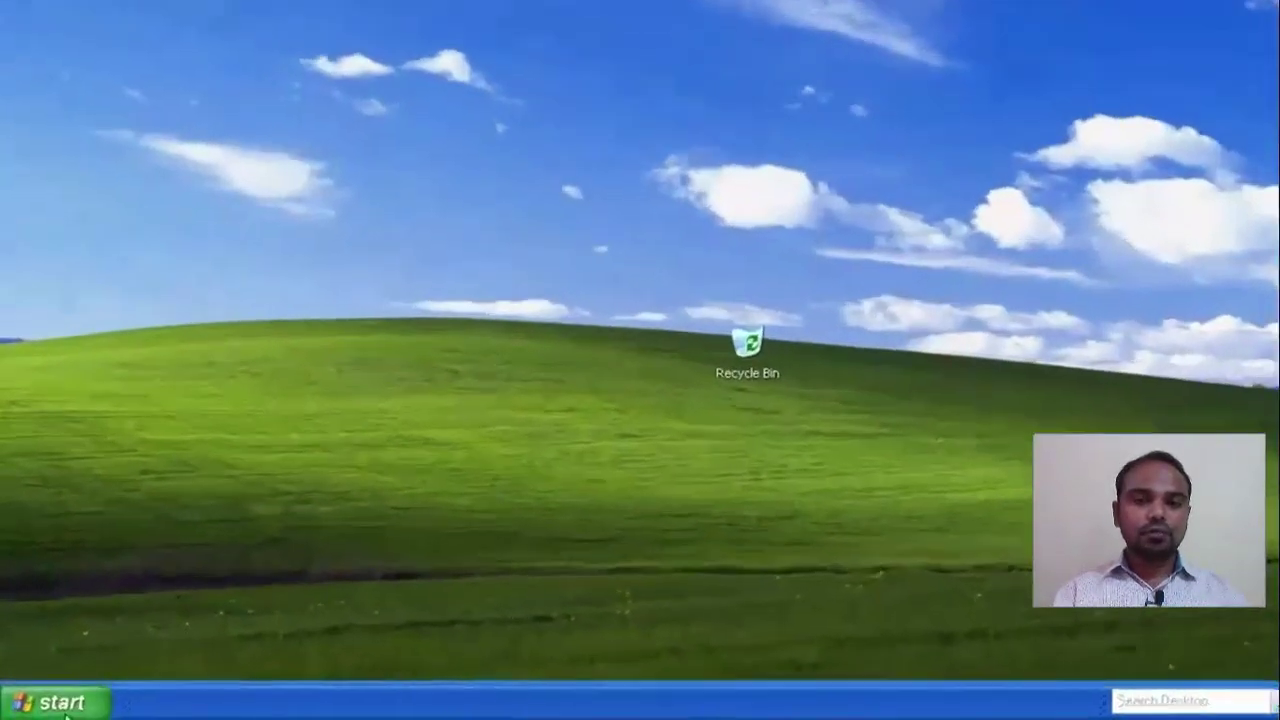
- Open Network Connections via Start and Control Panel
{"action": "left_click", "coordinate": [48, 705]}
{"action": "left_click", "coordinate": [348, 313]}
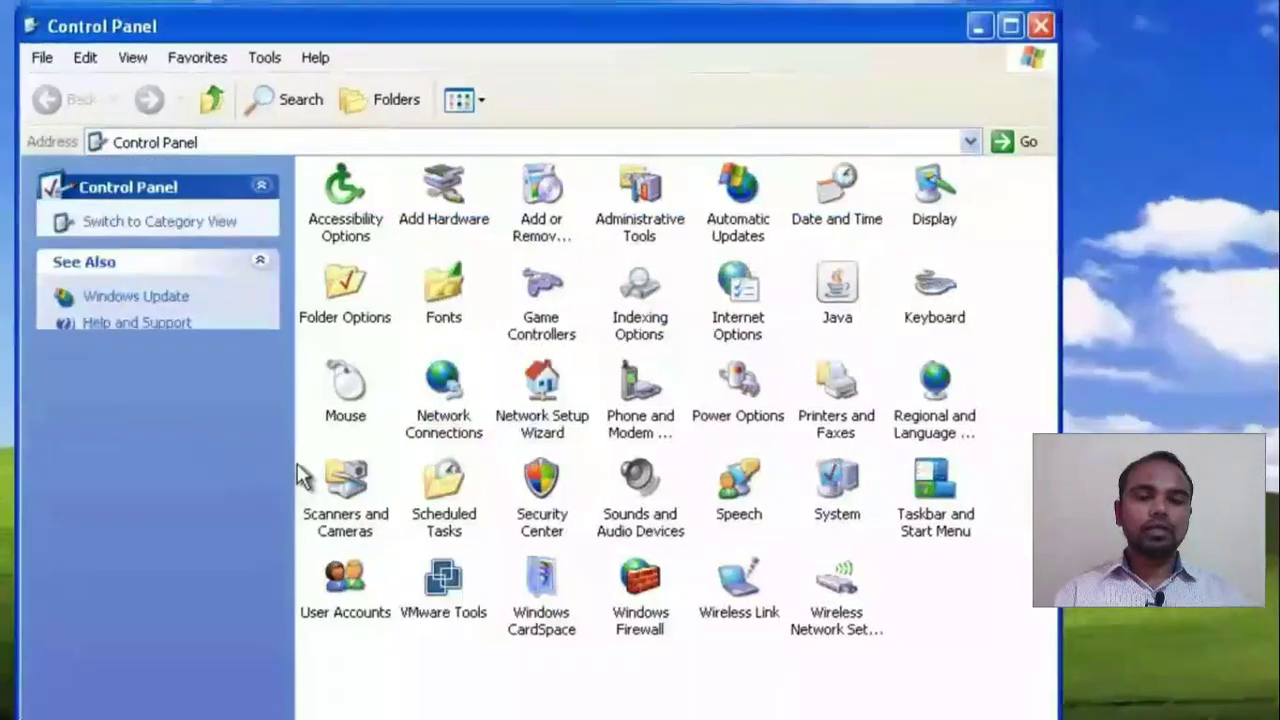
{"action": "double_click", "coordinate": [443, 385]}
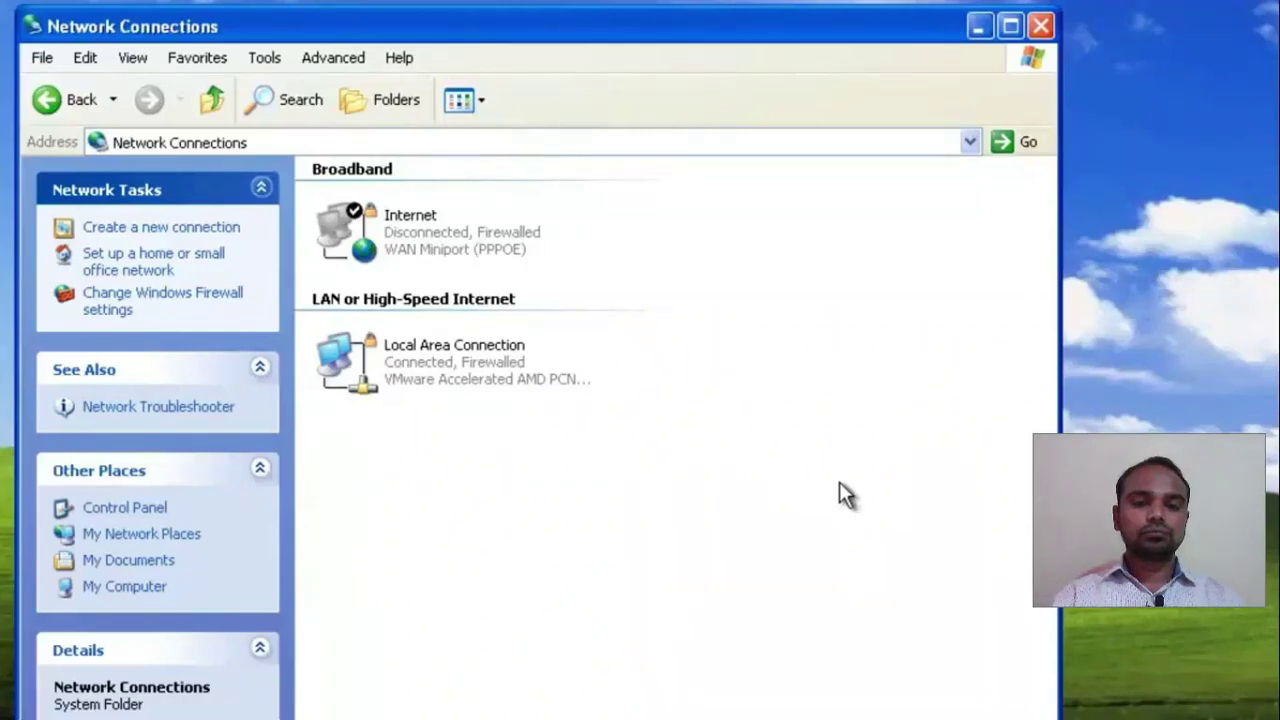
{"action": "right_click", "coordinate": [522, 390]}
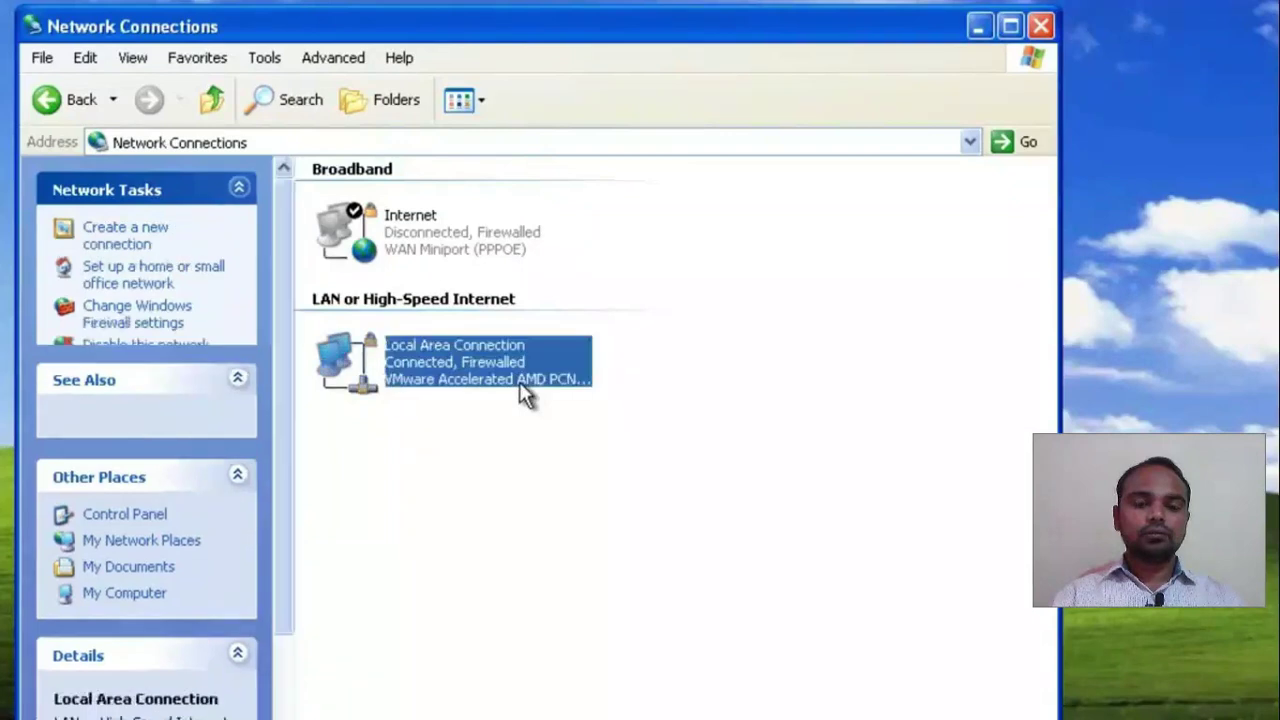
{"action": "left_click", "coordinate": [624, 587]}
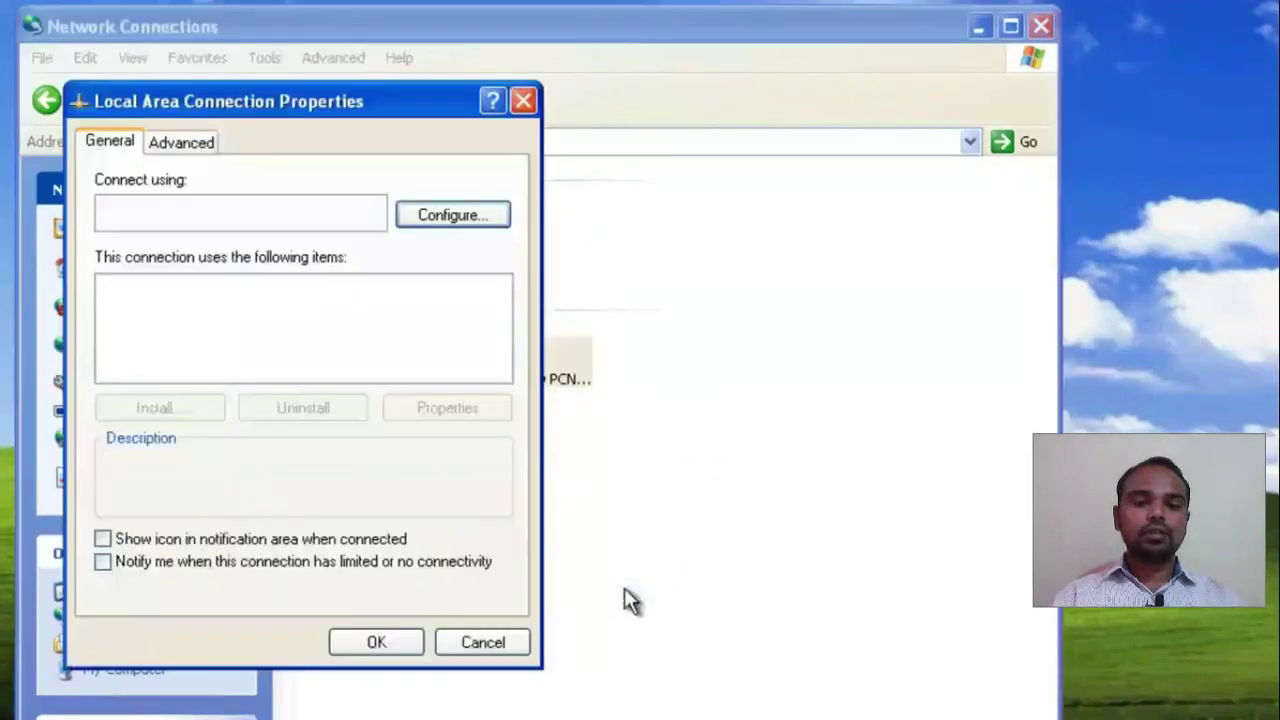
{"action": "left_click_drag", "start_coordinate": [500, 314], "coordinate": [500, 350]}
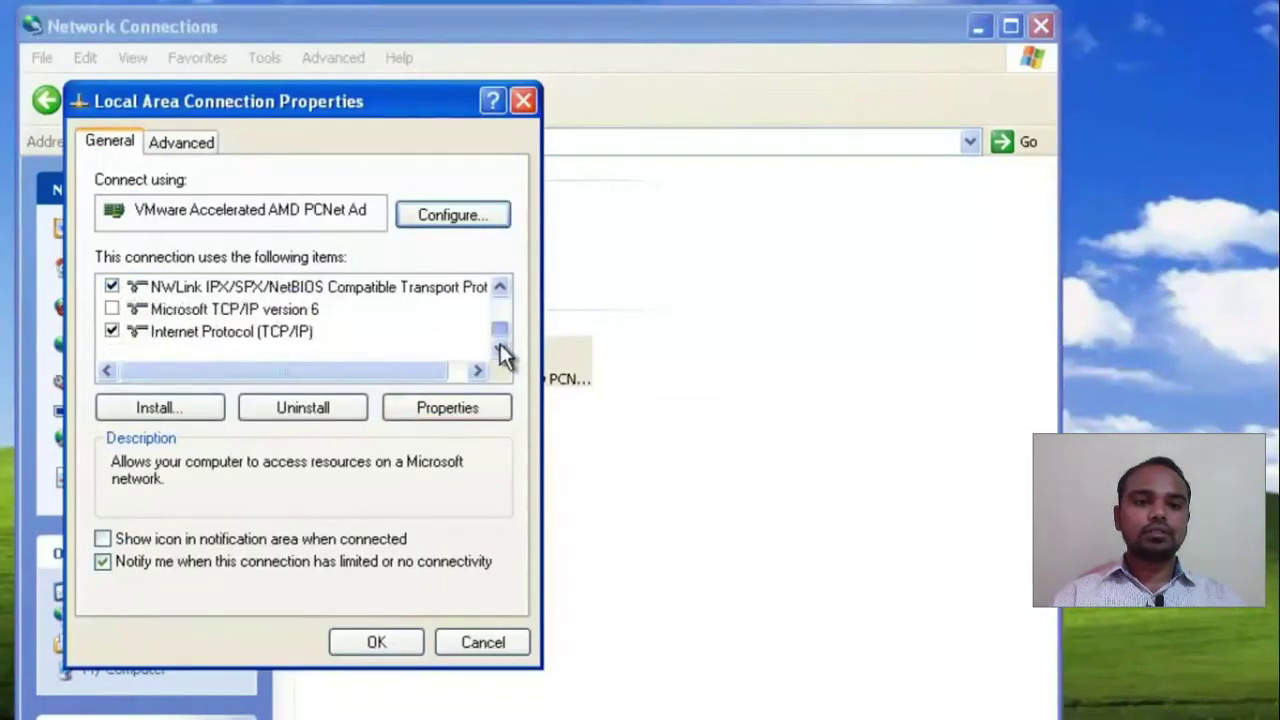
{"action": "left_click", "coordinate": [304, 331]}
{"action": "left_click", "coordinate": [425, 408]}
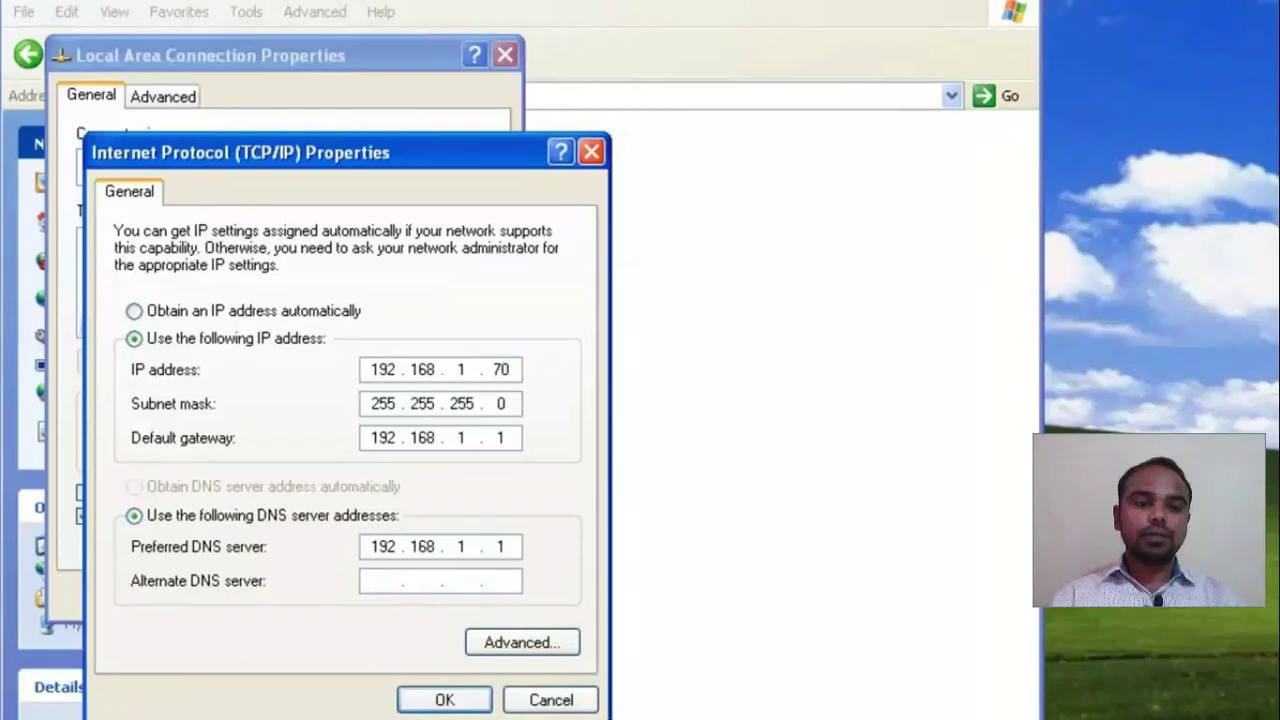
{"action": "left_click", "coordinate": [556, 697]}
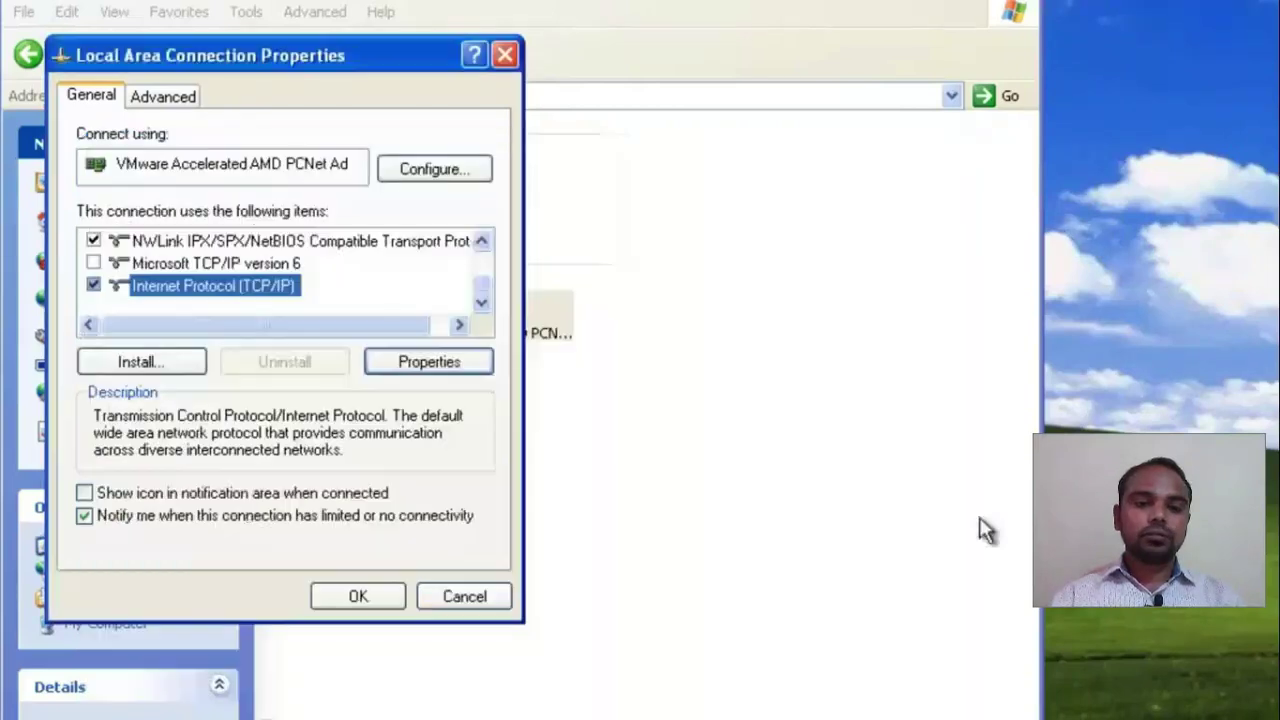
{"action": "left_click", "coordinate": [430, 595]}
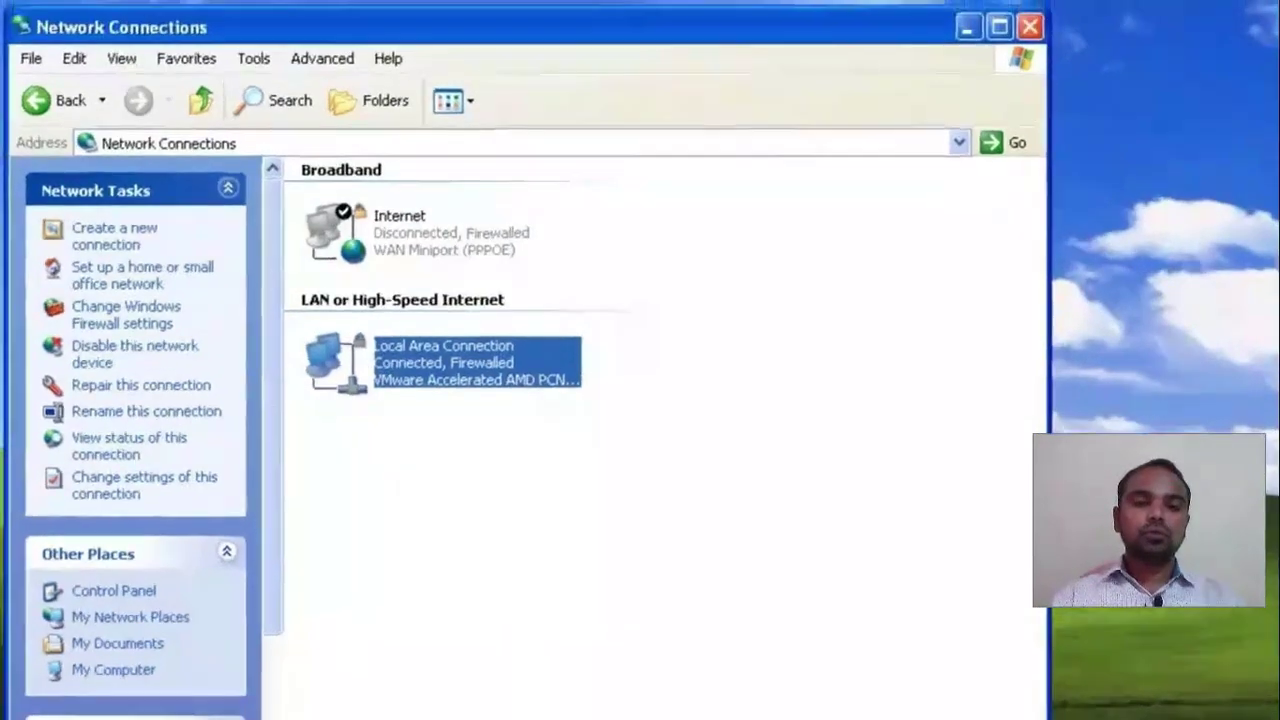
- Allow other network users to connect through the Internet connection, accepting the sharing warnings
{"action": "left_click", "coordinate": [449, 255]}
{"action": "right_click", "coordinate": [449, 255]}
{"action": "left_click", "coordinate": [513, 466]}
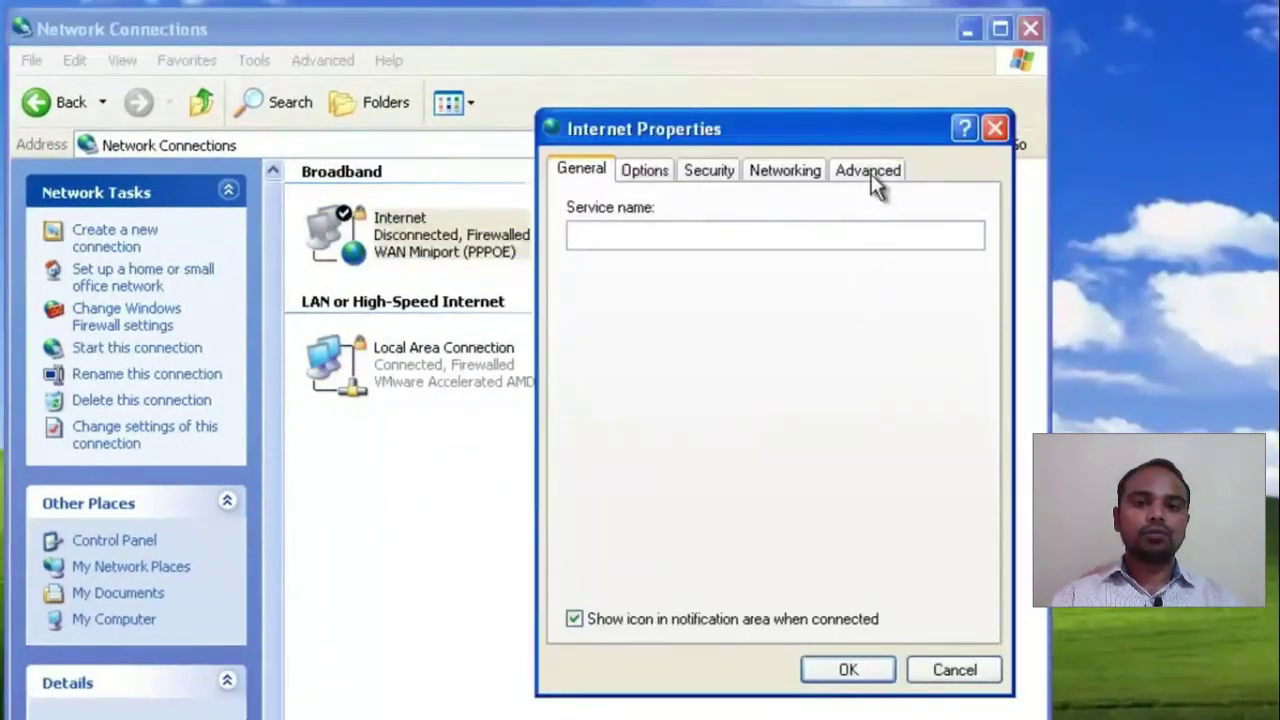
{"action": "left_click", "coordinate": [868, 172]}
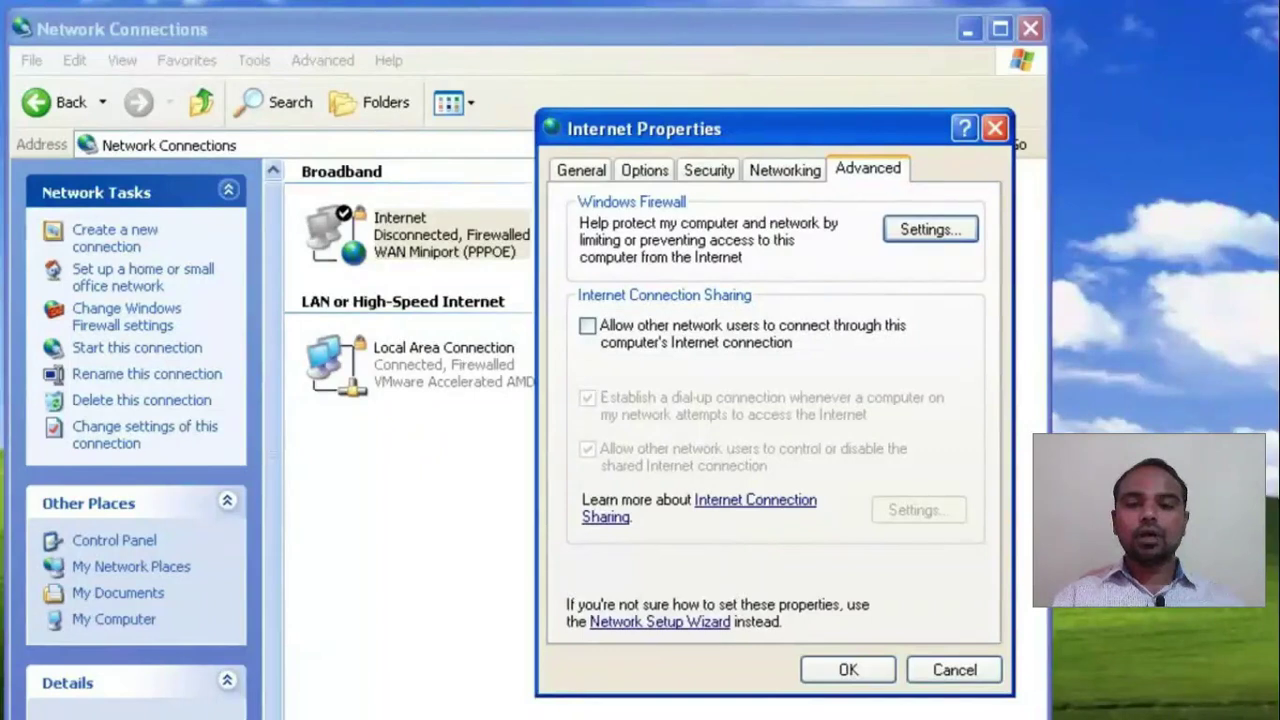
{"action": "left_click", "coordinate": [587, 328]}
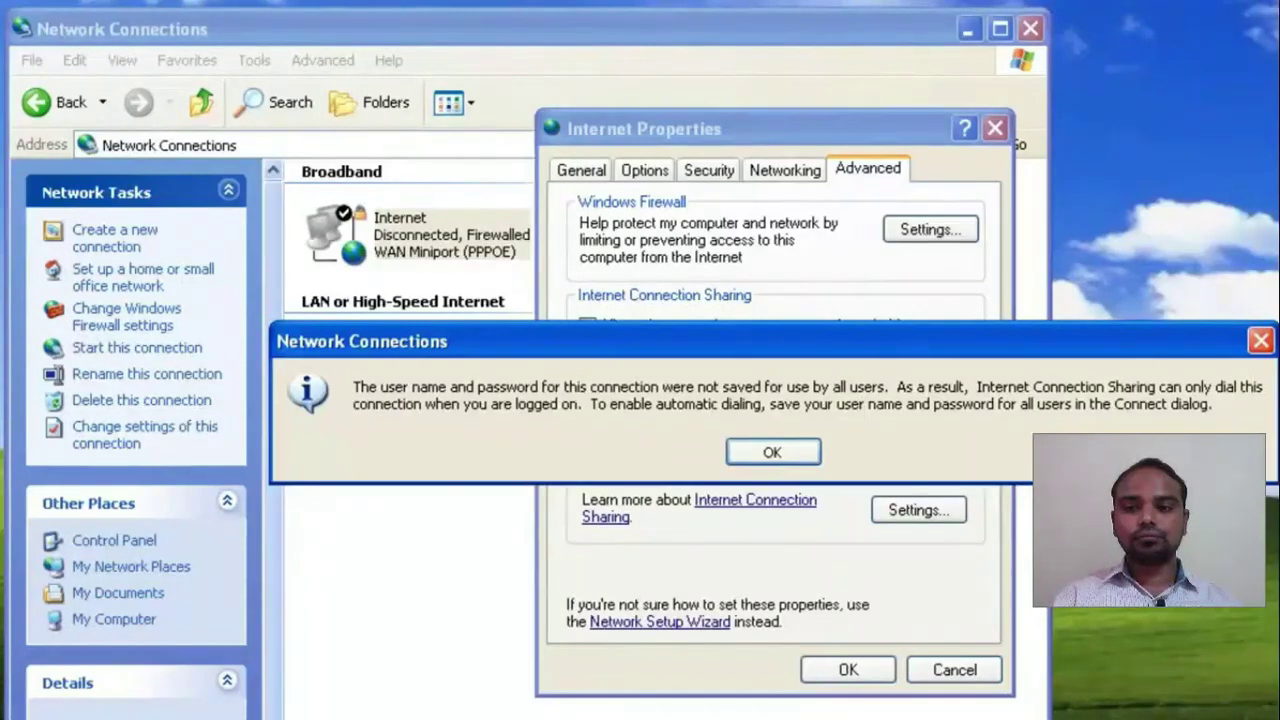
{"action": "left_click", "coordinate": [819, 457]}
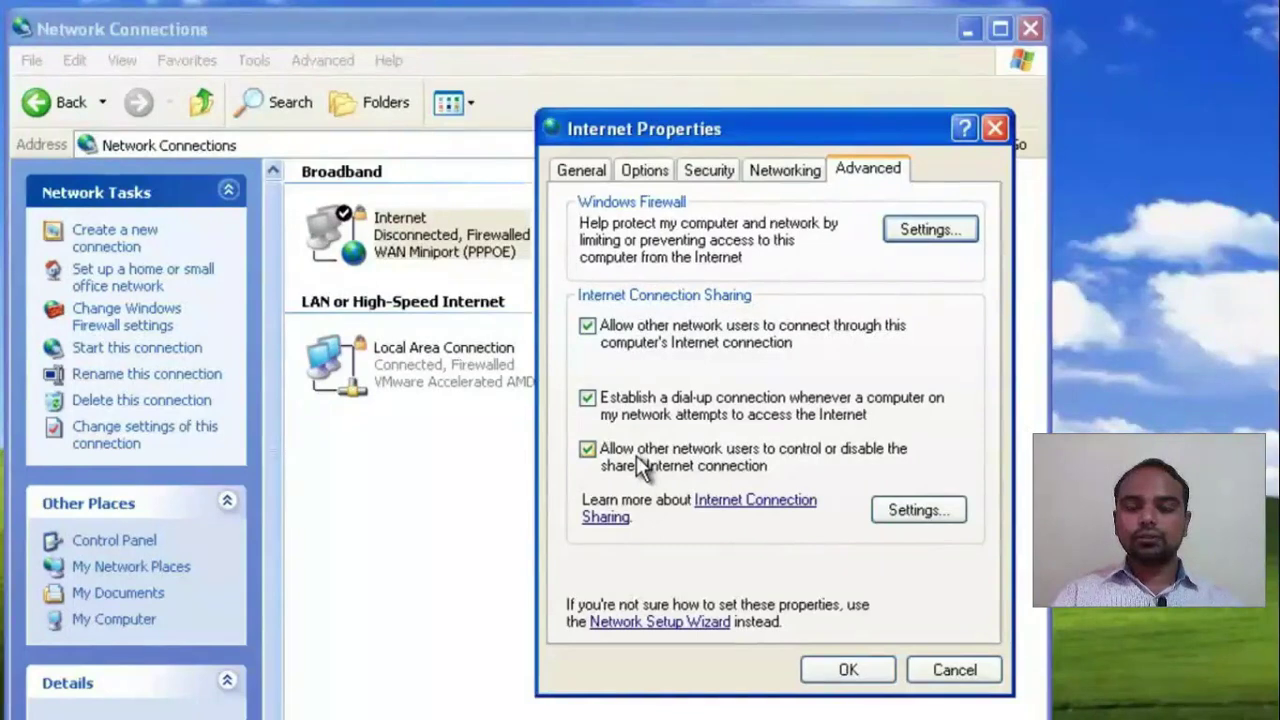
{"action": "left_click", "coordinate": [852, 671]}
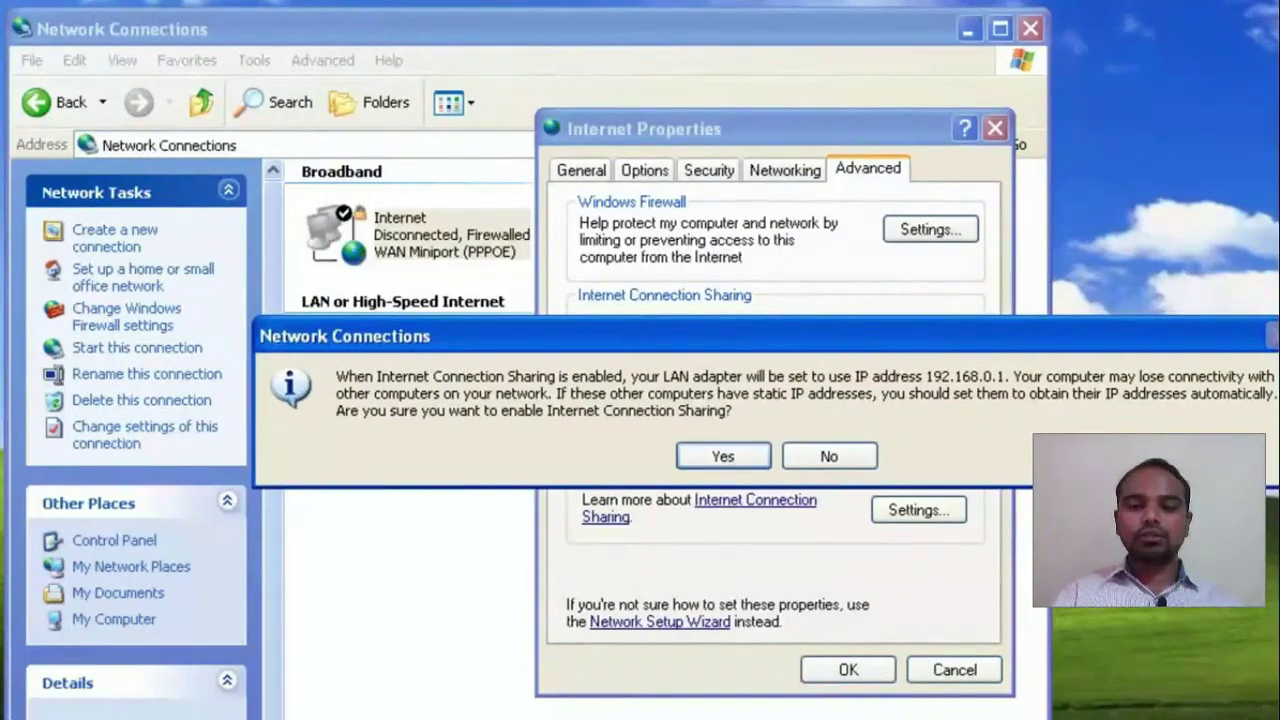
{"action": "left_click", "coordinate": [755, 456]}
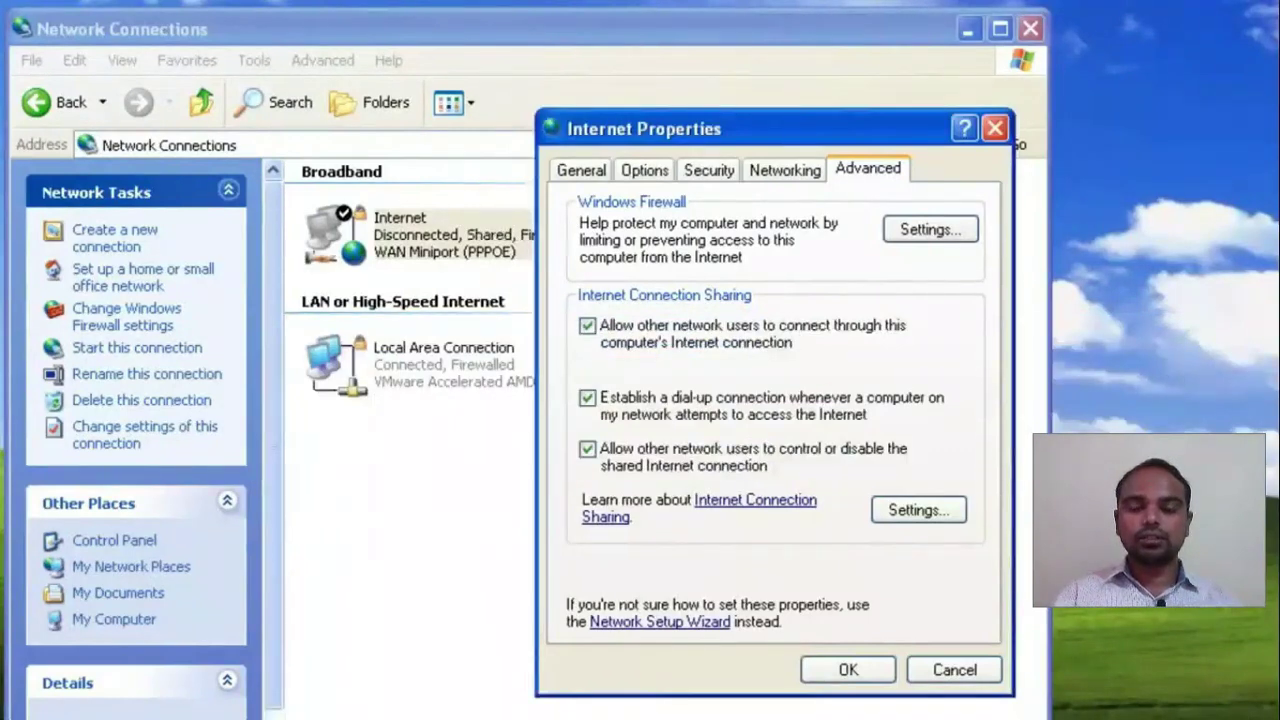
{"action": "key", "text": "Return"}
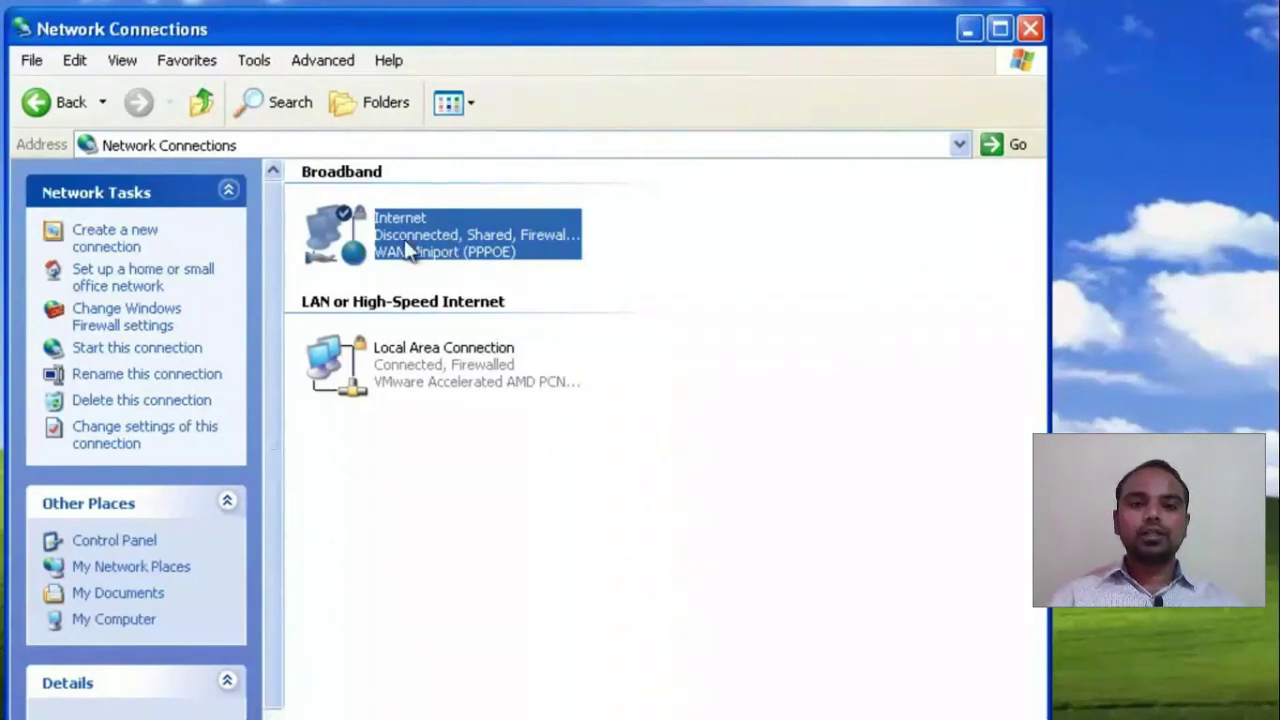
- Save the Internet connection's password for anyone using this computer, then cancel dialing
{"action": "left_click", "coordinate": [408, 250]}
{"action": "left_click", "coordinate": [350, 245]}
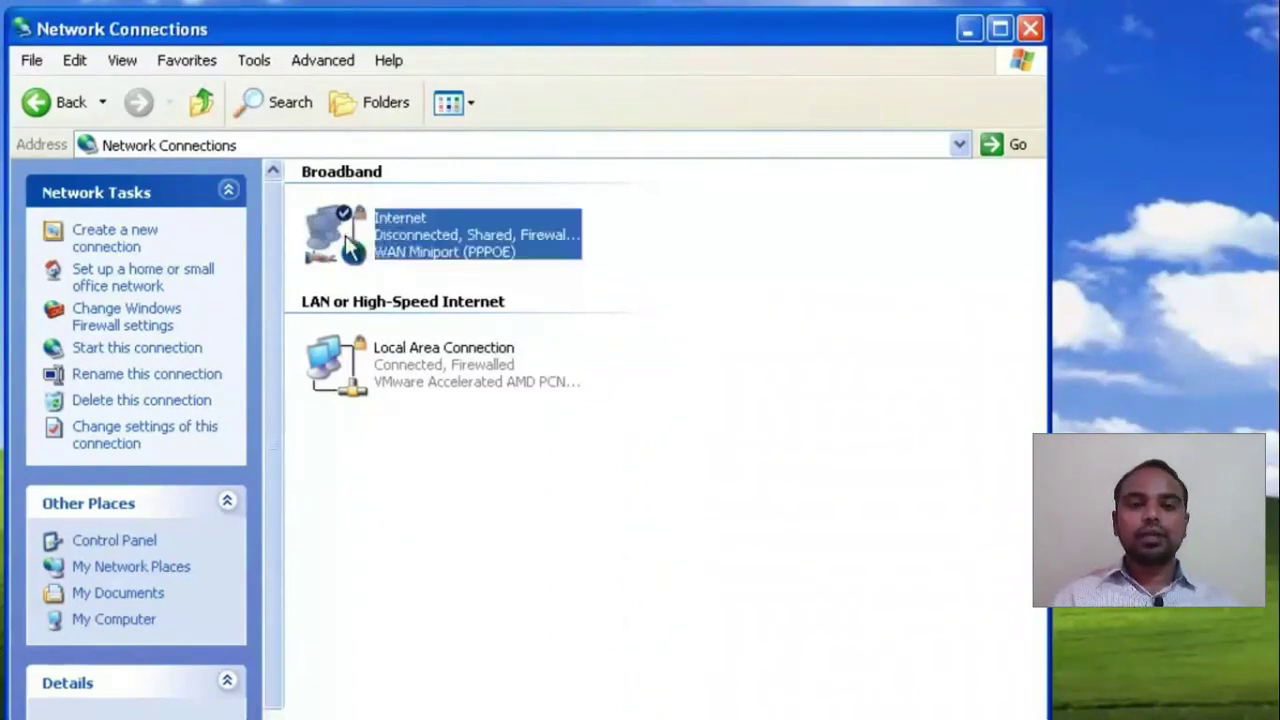
{"action": "double_click", "coordinate": [345, 235]}
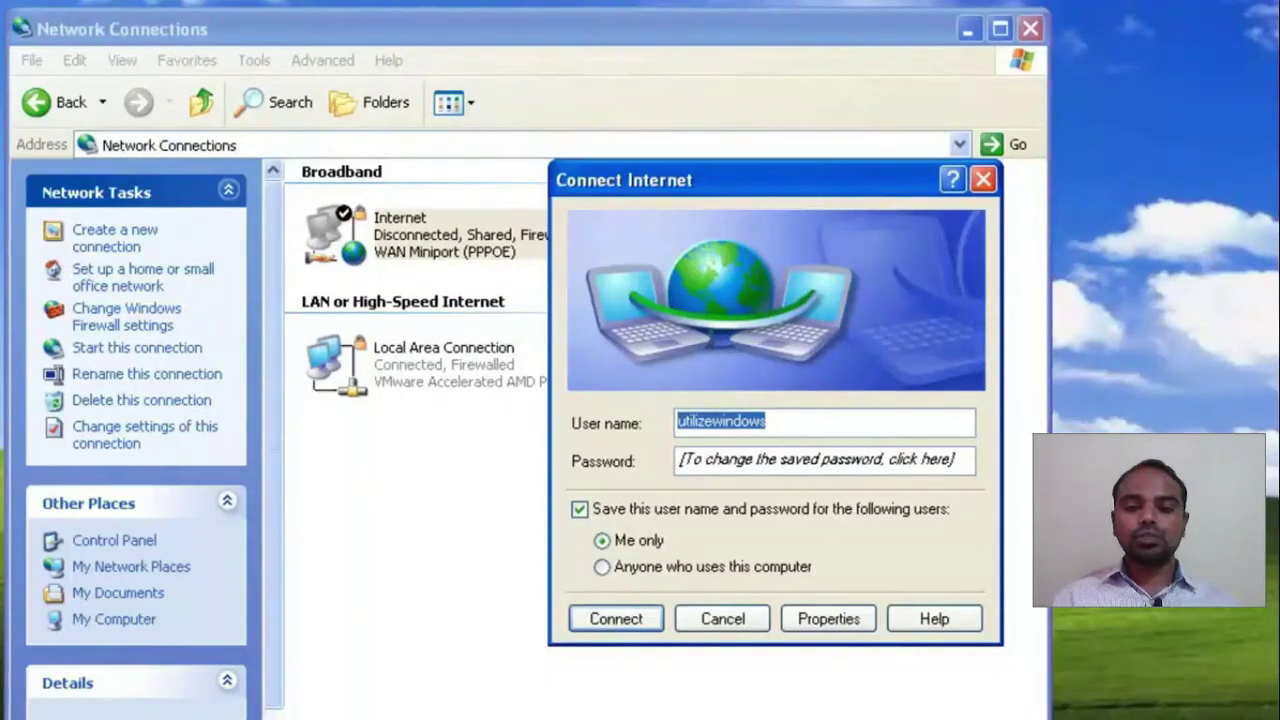
{"action": "left_click", "coordinate": [603, 567]}
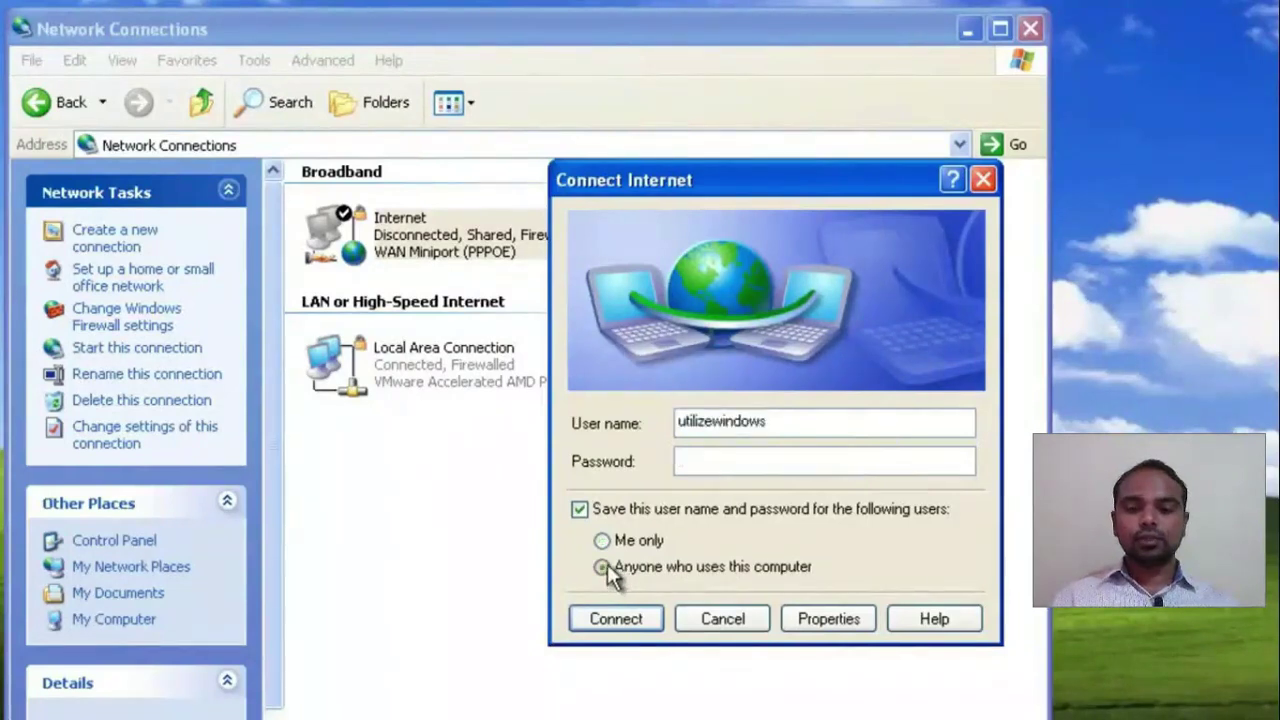
{"action": "left_click", "coordinate": [722, 461]}
{"action": "type", "text": "********"}
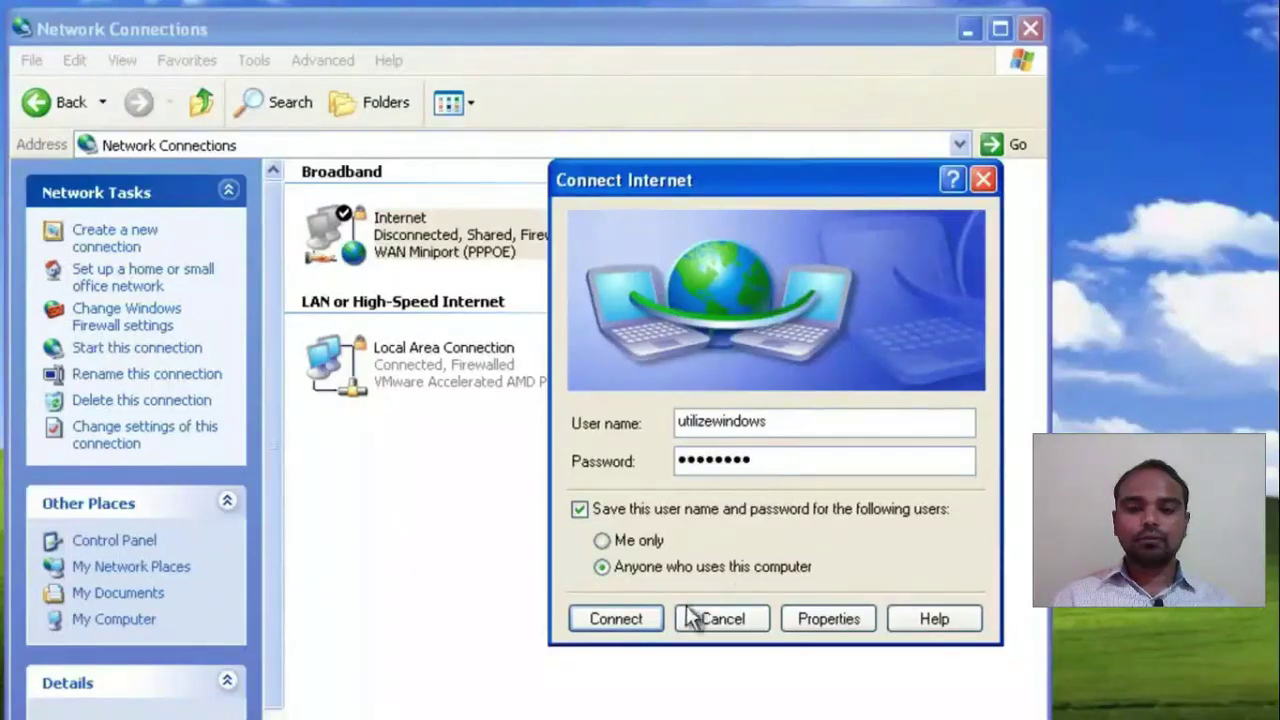
{"action": "left_click", "coordinate": [643, 620]}
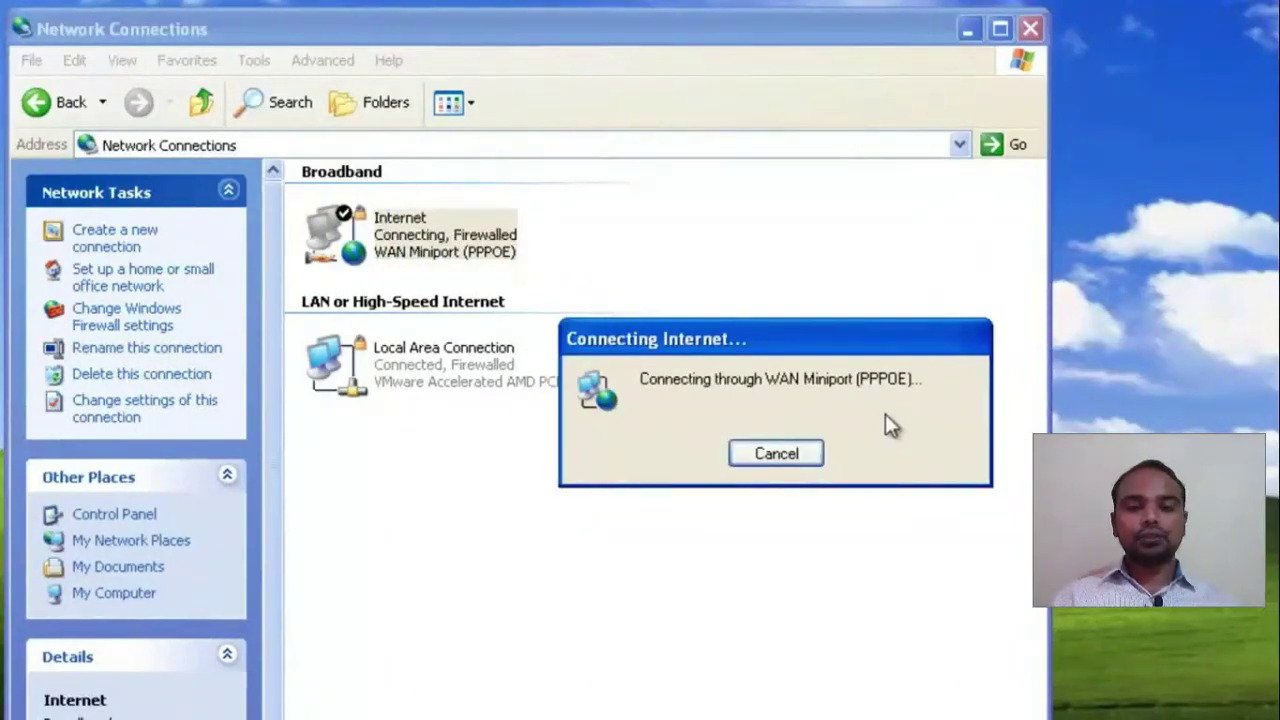
{"action": "left_click", "coordinate": [778, 454]}
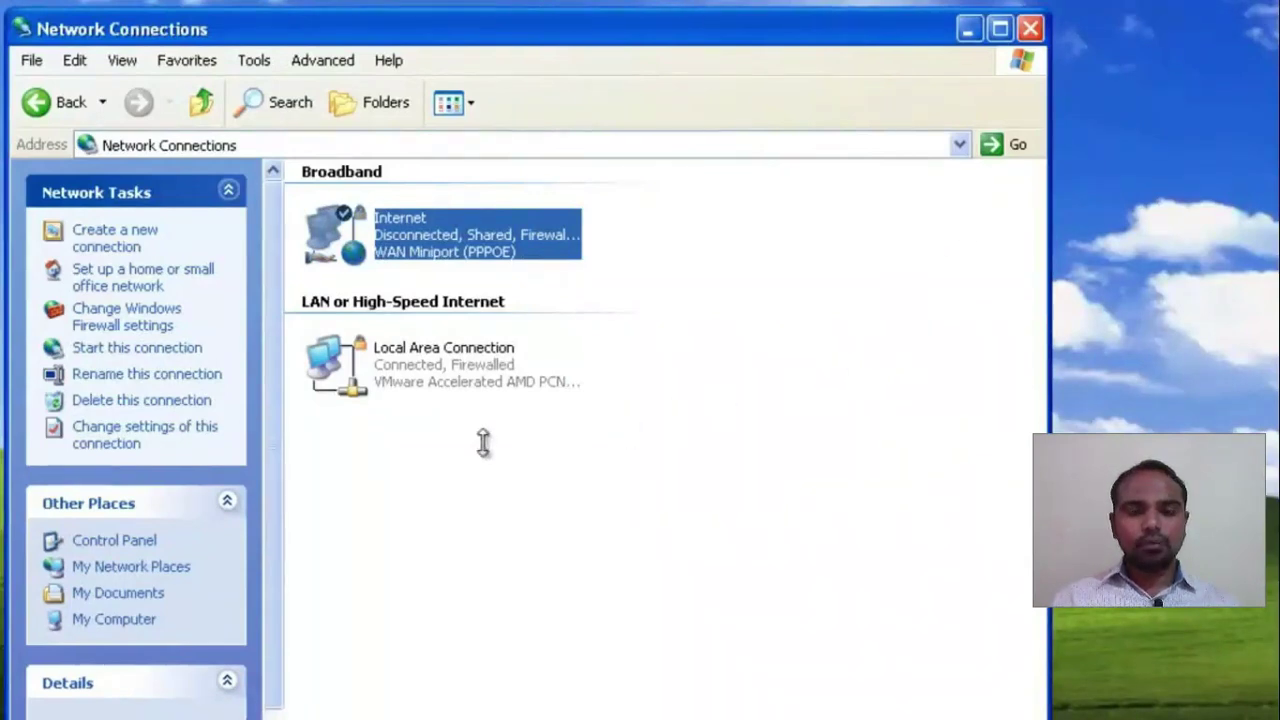
- Open the Local Area Connection's TCP/IP properties showing static IP 192.168.0.1
{"action": "left_click", "coordinate": [463, 389]}
{"action": "right_click", "coordinate": [463, 364]}
{"action": "left_click", "coordinate": [555, 572]}
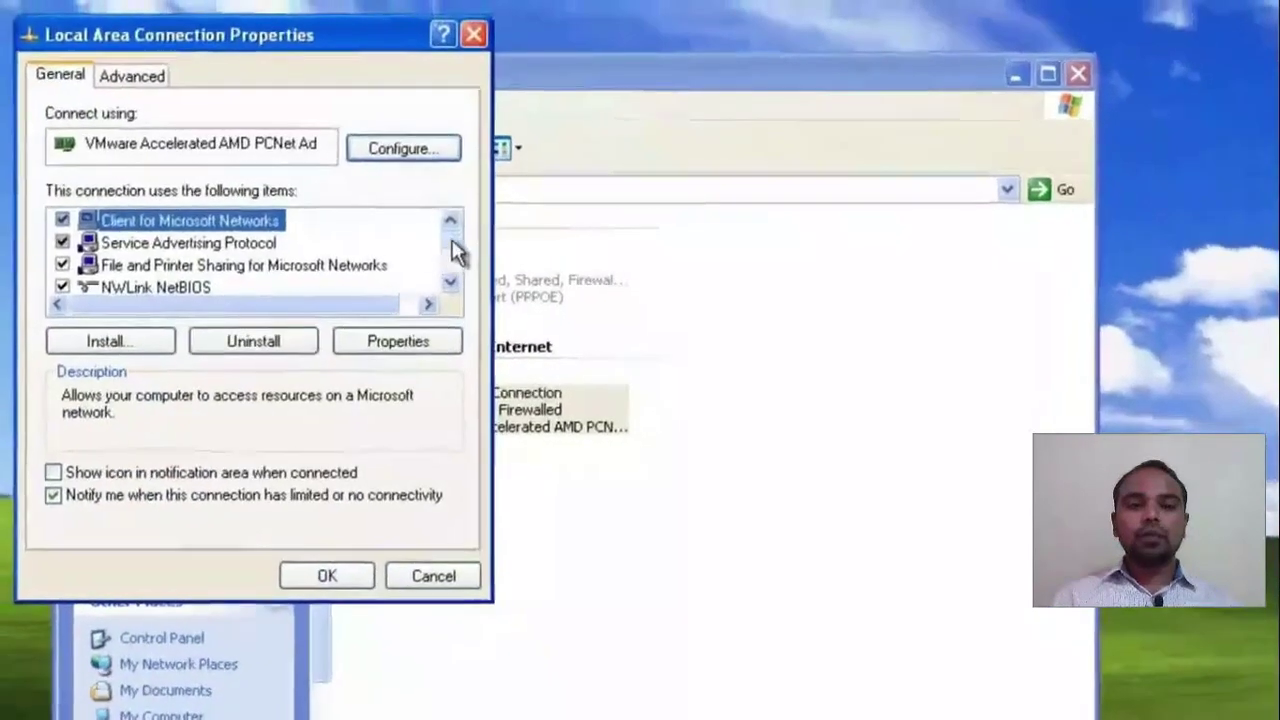
{"action": "left_click", "coordinate": [403, 237]}
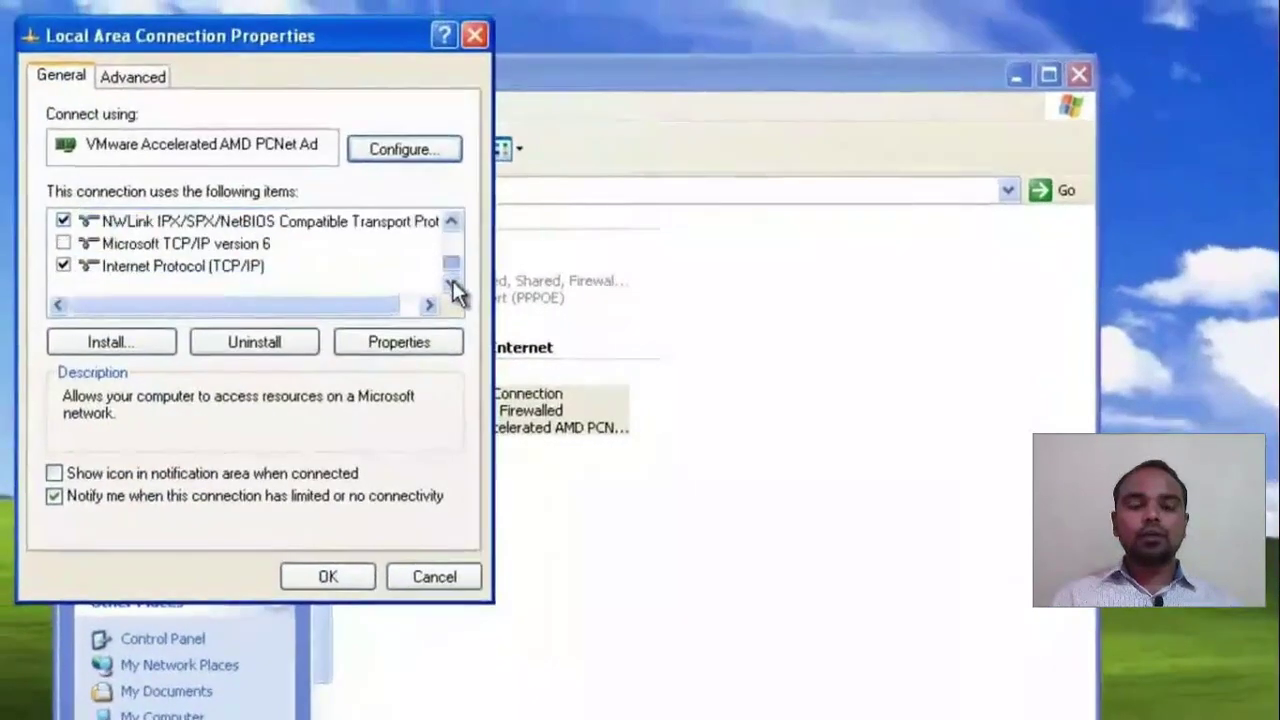
{"action": "left_click", "coordinate": [260, 265]}
{"action": "left_click", "coordinate": [399, 342]}
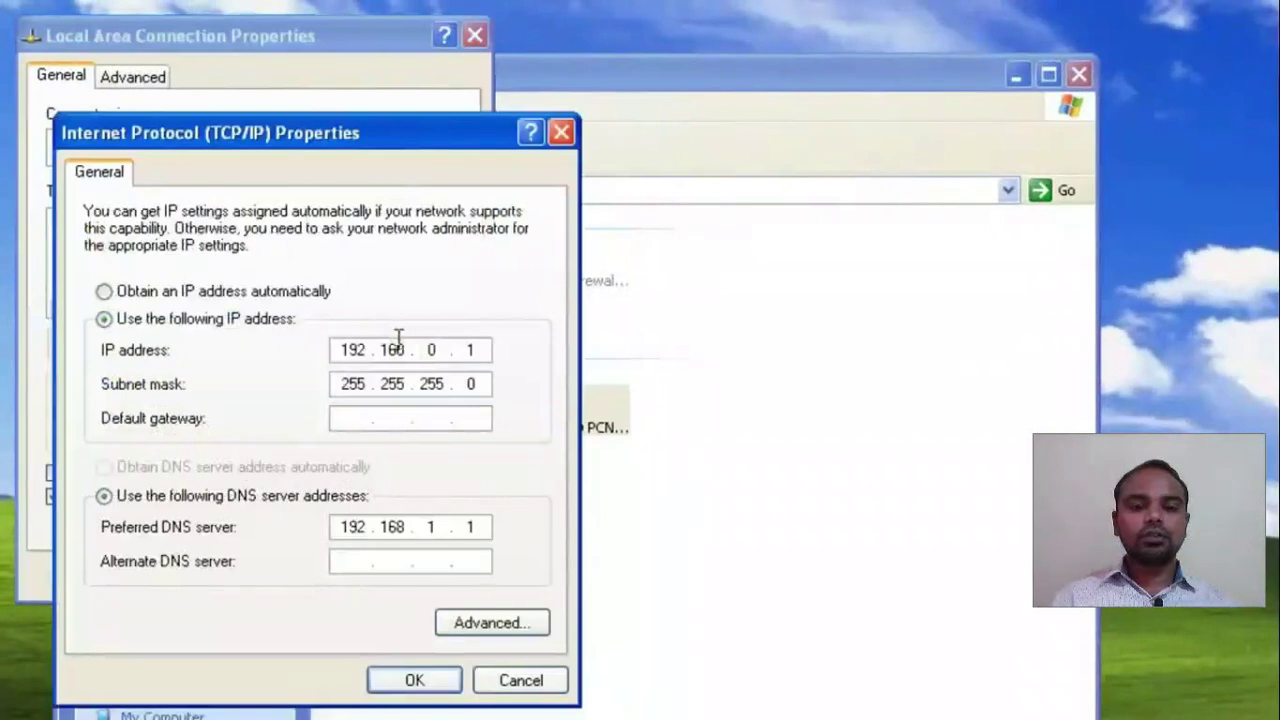